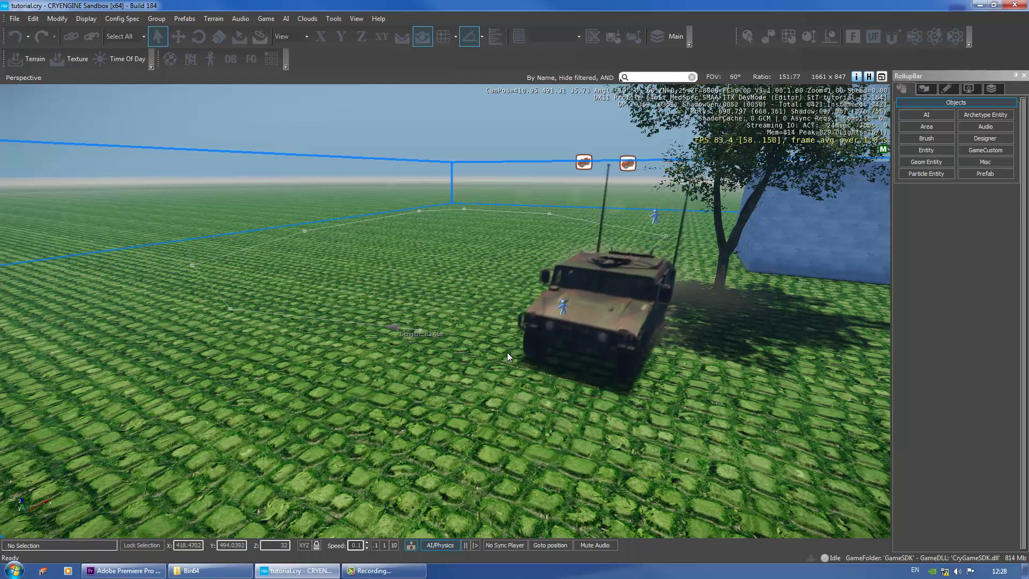
- Turn off the running AI/Physics simulation of the vehicle and character
right_click_drag(602, 411, 602, 411)
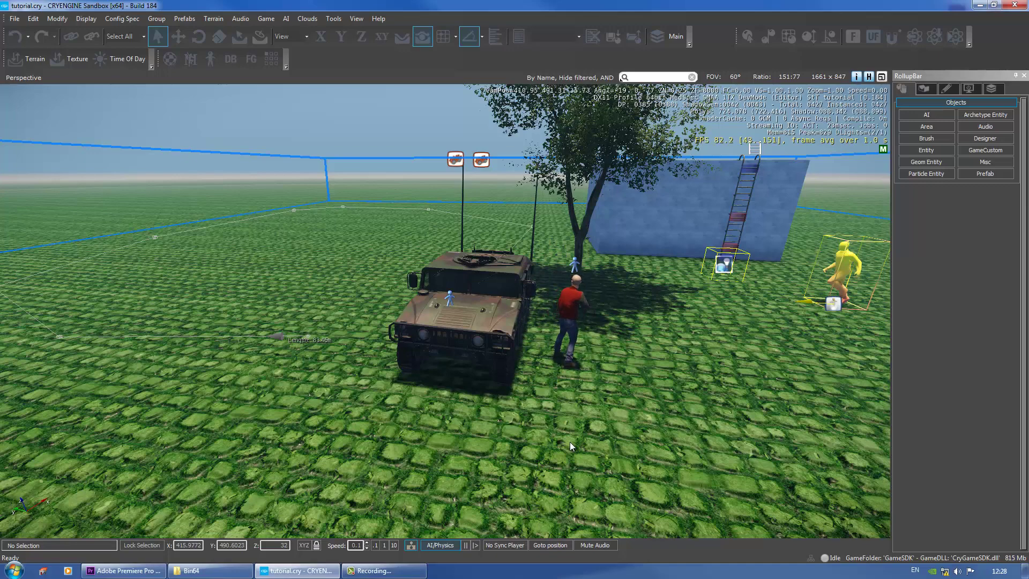
key("d")
right_click_drag(592, 427, 591, 426)
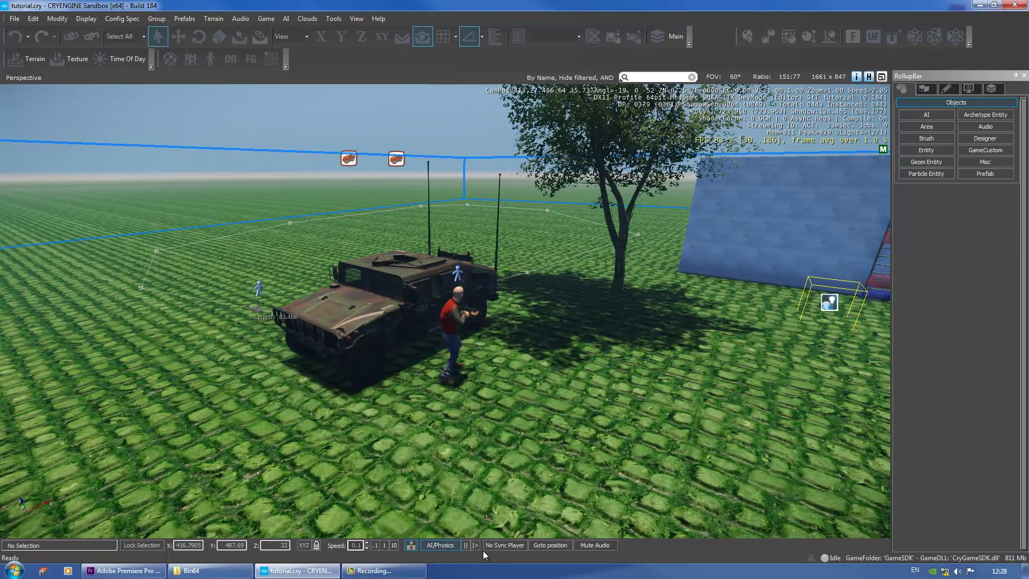
left_click(441, 545)
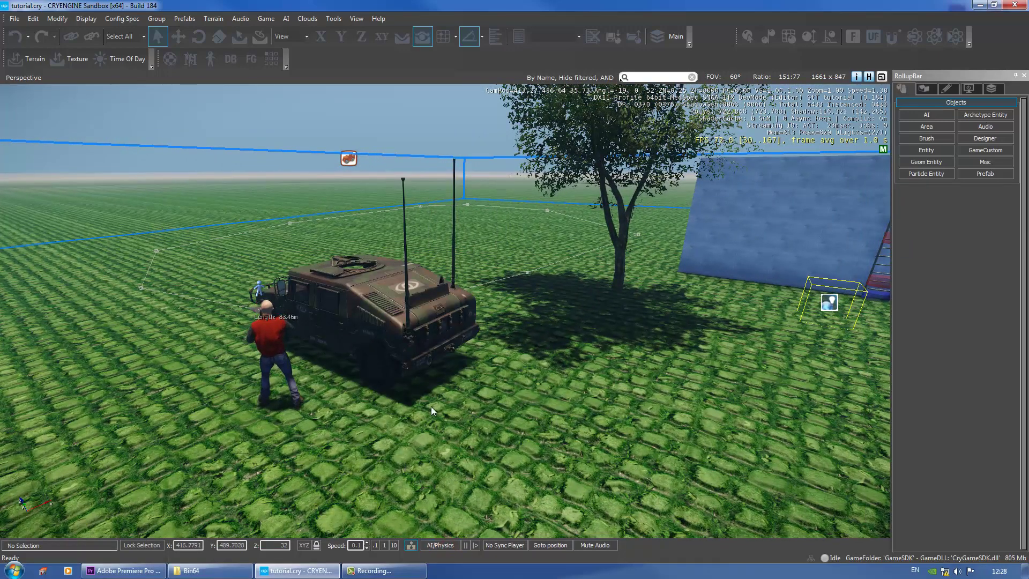
- Delete the existing HMMWV vehicle and the human character from the level
right_click_drag(431, 406, 472, 403)
key("s")
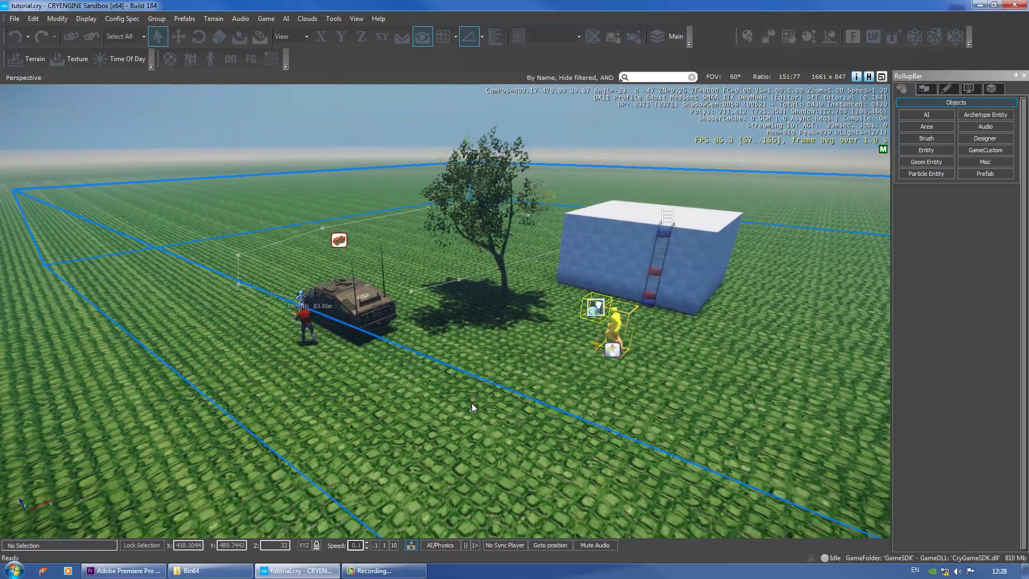
left_click(346, 240)
key("Delete")
left_click(487, 309)
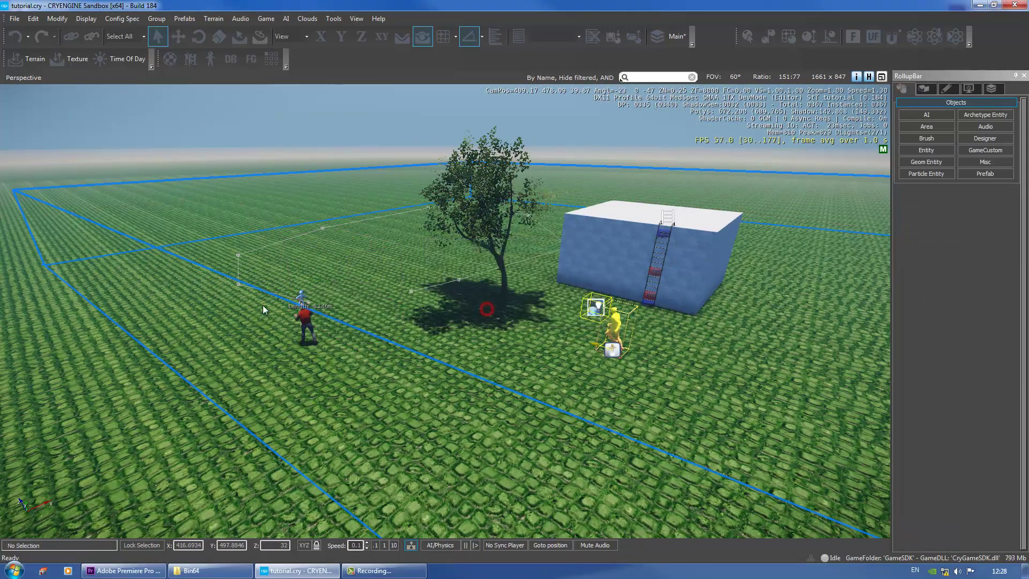
left_click(301, 294)
key("Delete")
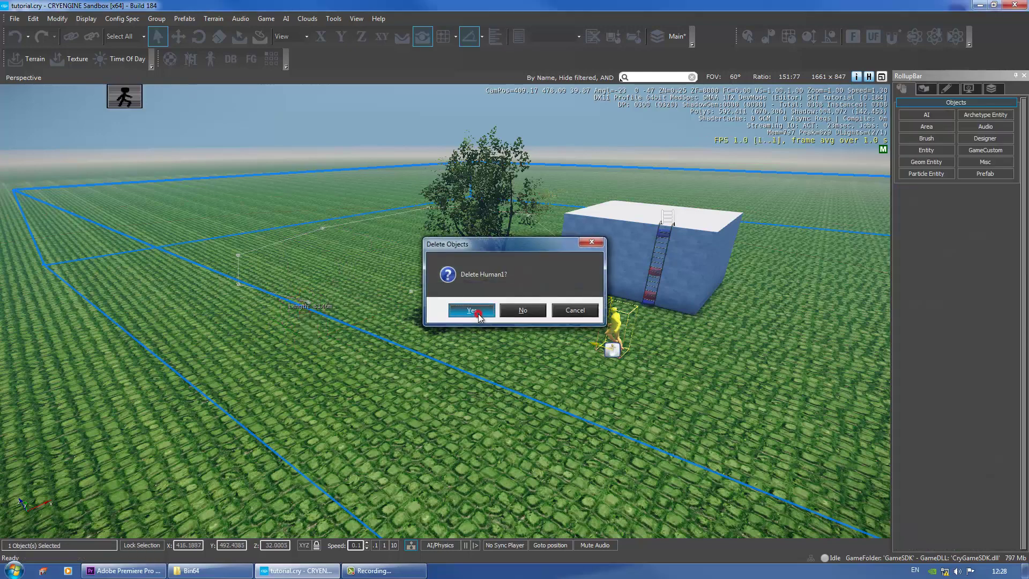
left_click(477, 310)
- Delete the old AI path and the old navigation area surrounding the tree and block
left_click(323, 230)
key("Delete")
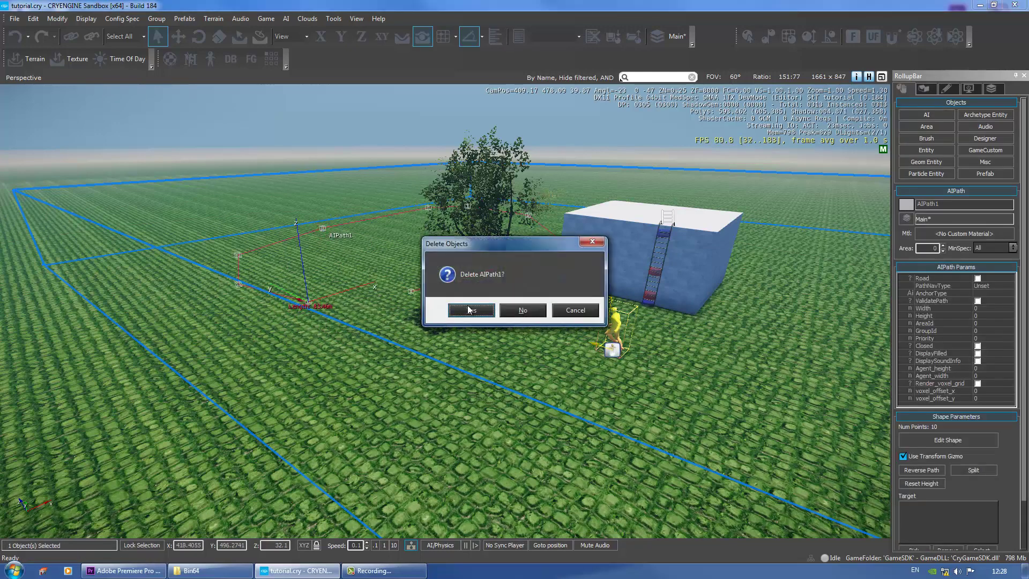
left_click(474, 308)
left_click(353, 335)
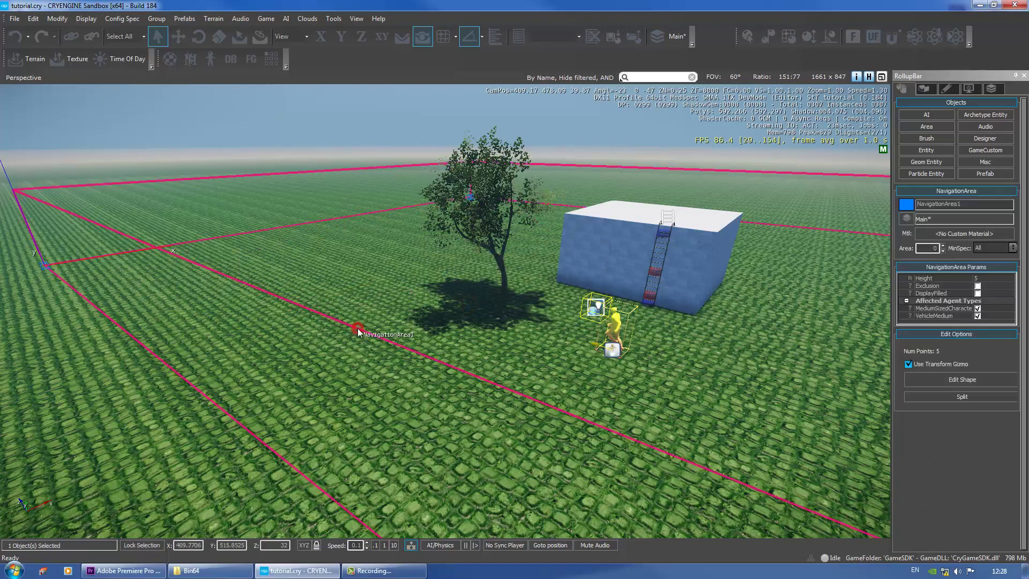
key("Delete")
left_click(464, 311)
- Start a new AI NavigationArea object and enable Follow Terrain for placing its points
right_click_drag(312, 312, 308, 312)
key("a")
key("s")
scroll(293, 379, "down", 5)
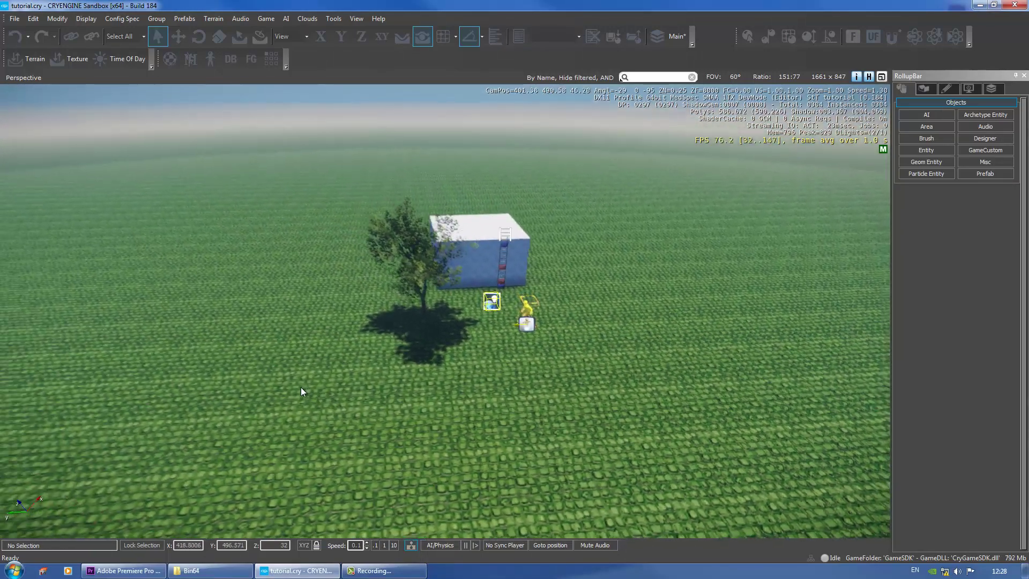
left_click(927, 115)
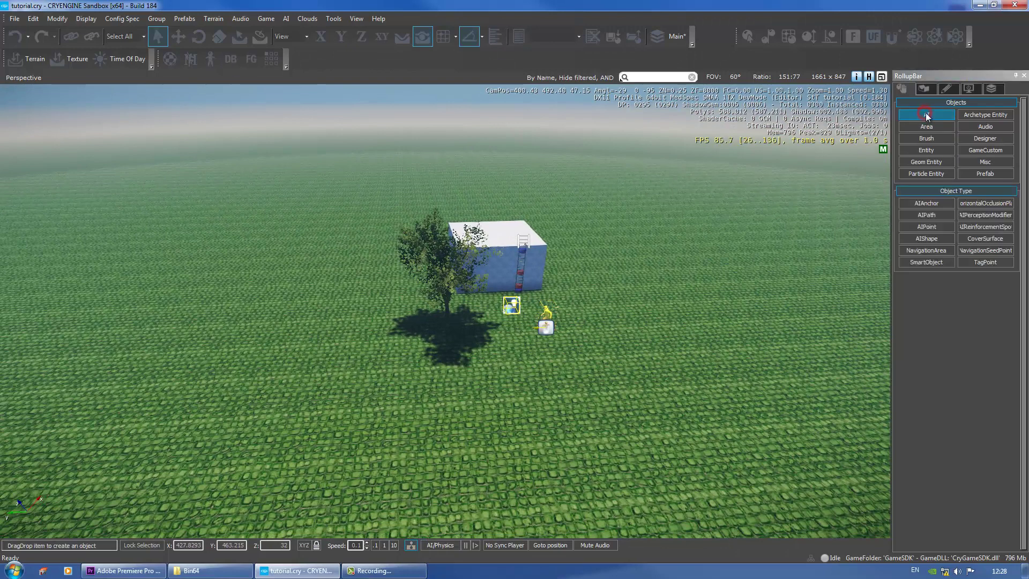
left_click(932, 251)
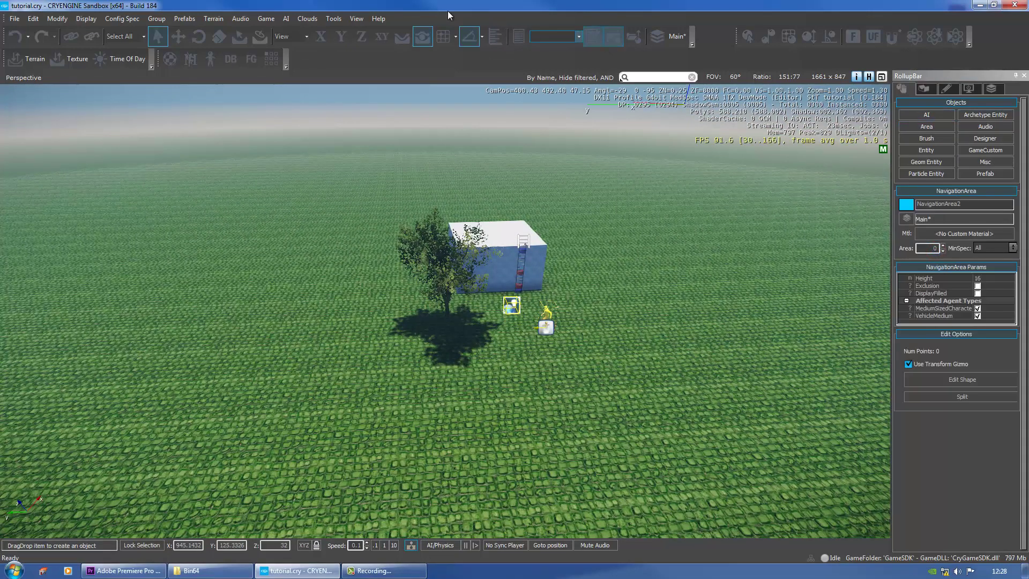
left_click(403, 39)
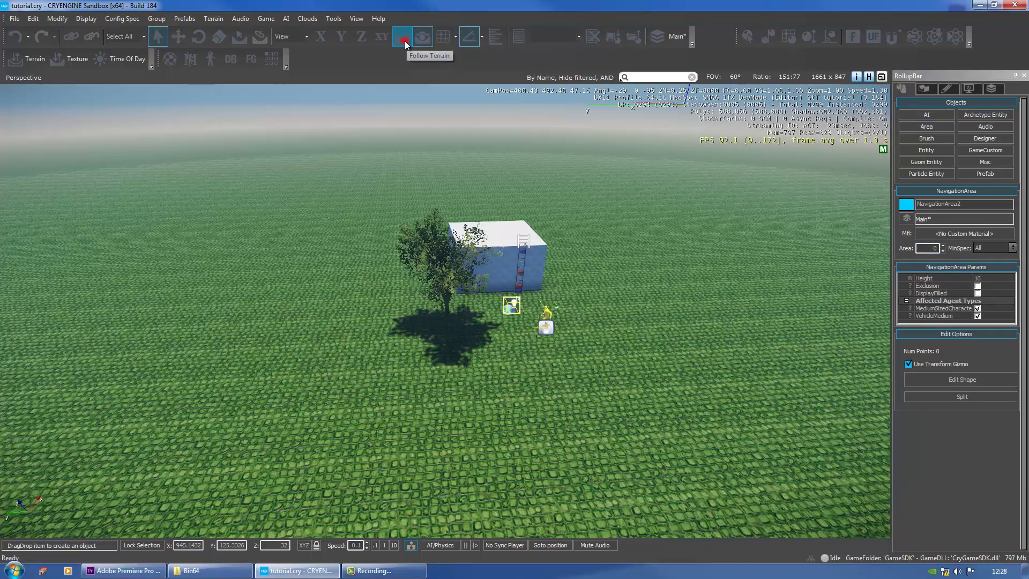
- Draw a closed seven-point navigation area outline on the terrain around the tree and the blue block
right_click_drag(255, 413, 255, 413)
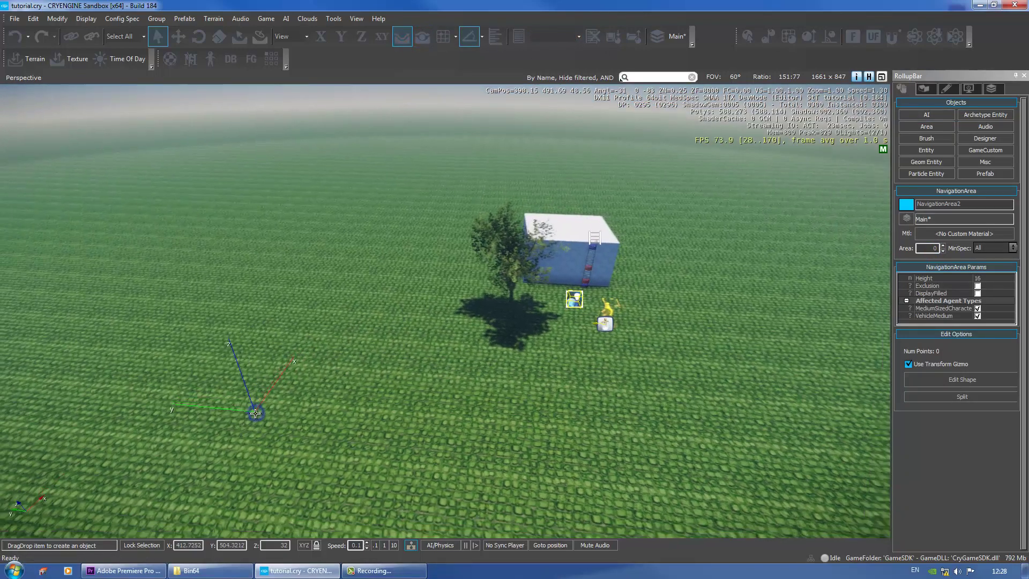
key("s")
key("d")
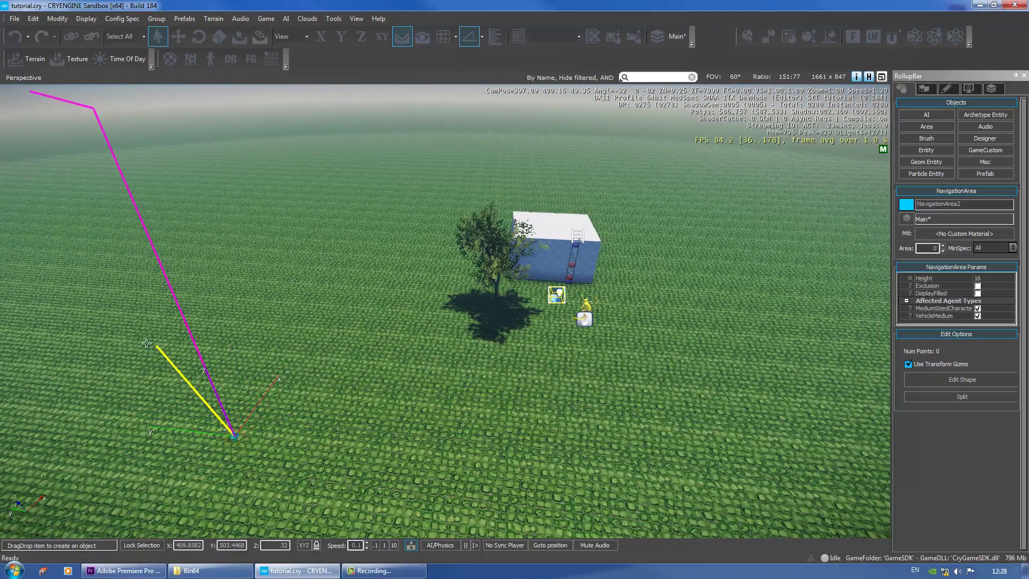
left_click(113, 311)
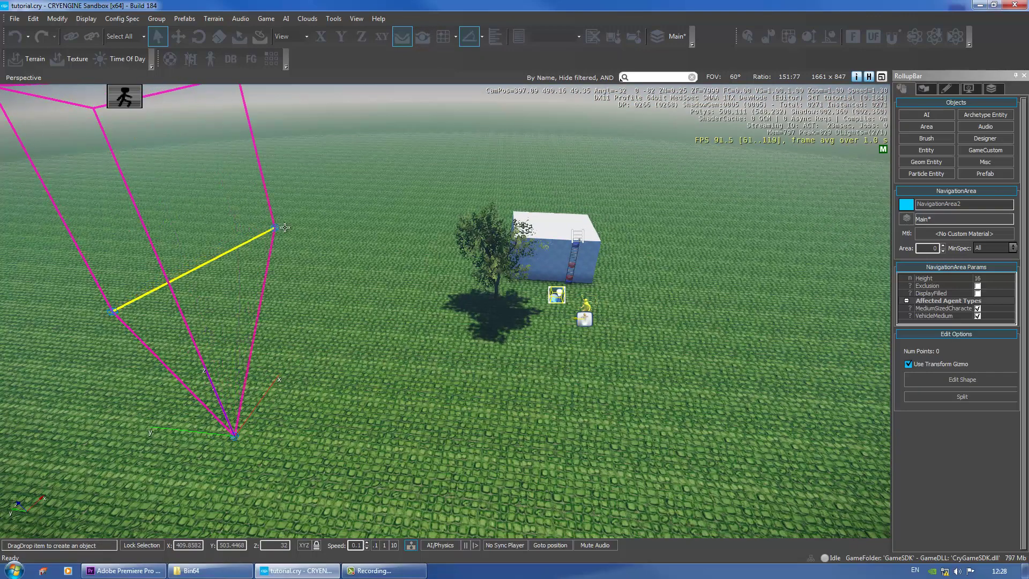
left_click(356, 198)
left_click(635, 189)
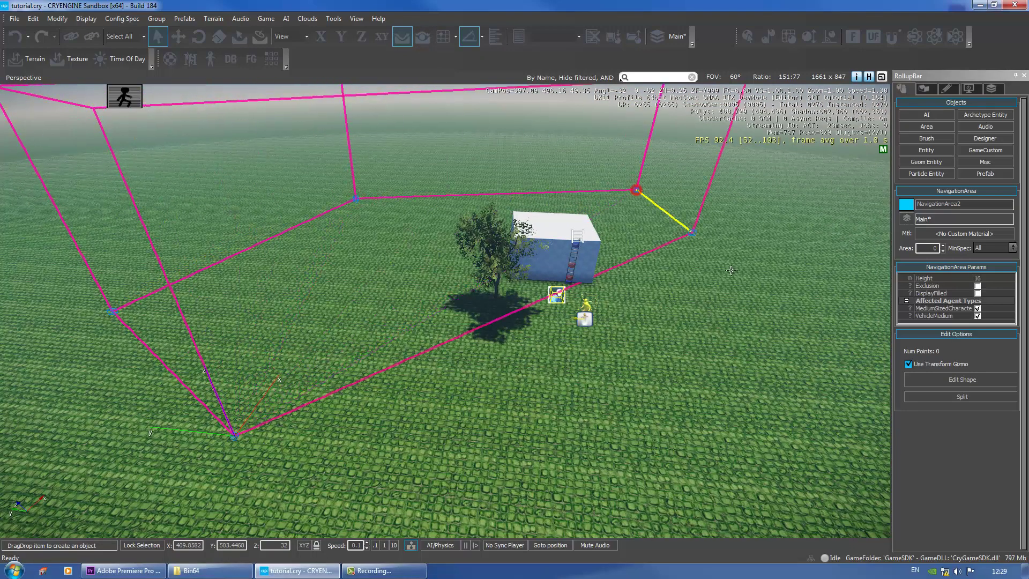
left_click(838, 398)
left_click(810, 521)
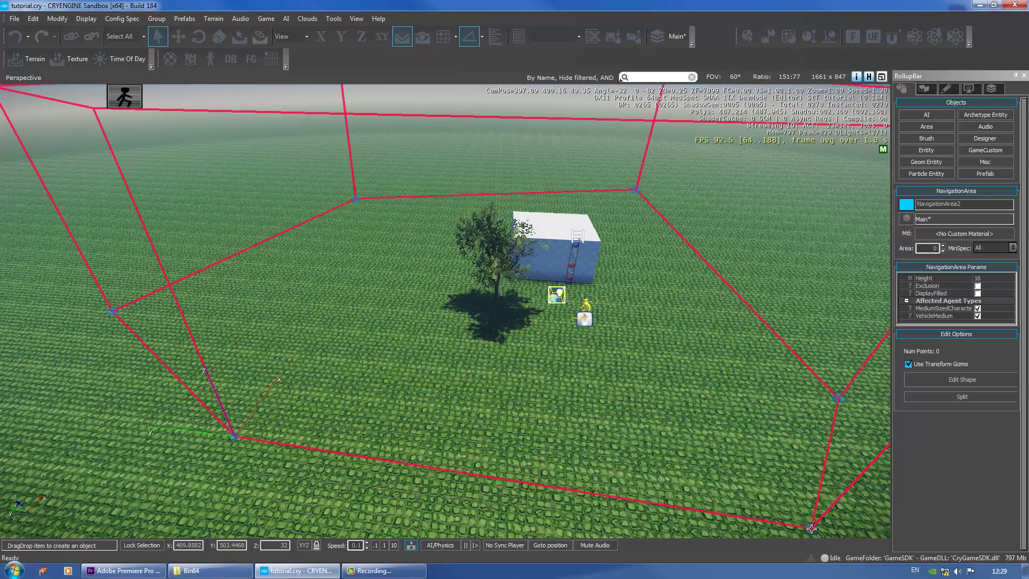
left_click(402, 499)
left_click(403, 501)
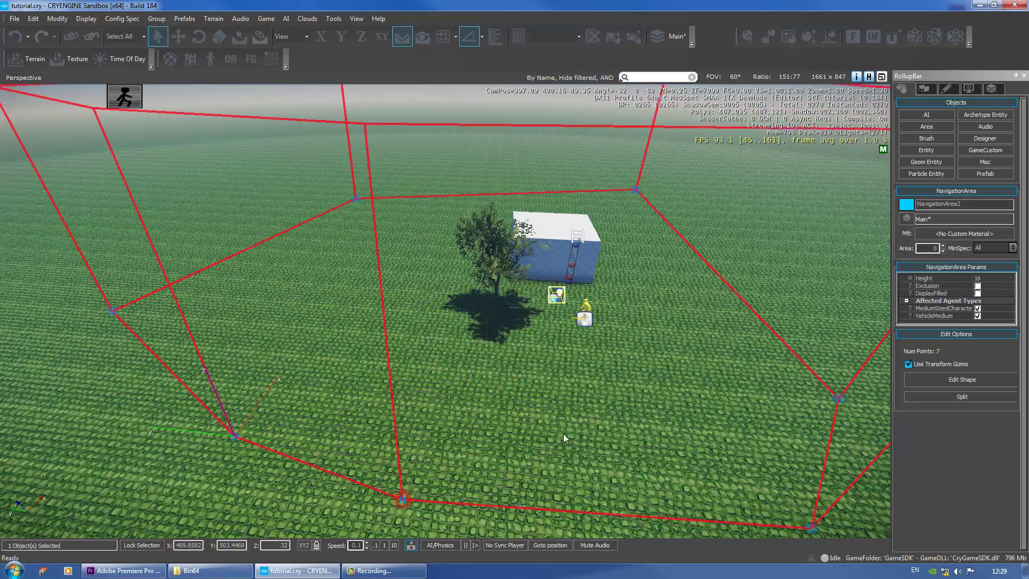
- Set the new navigation area's height to 5 and deselect it
left_click(978, 278)
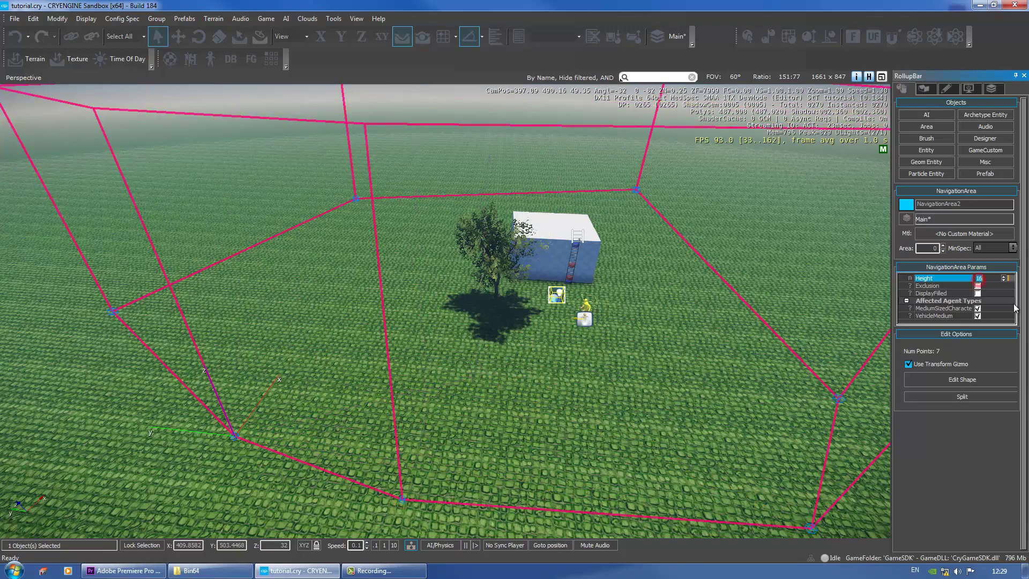
type("5")
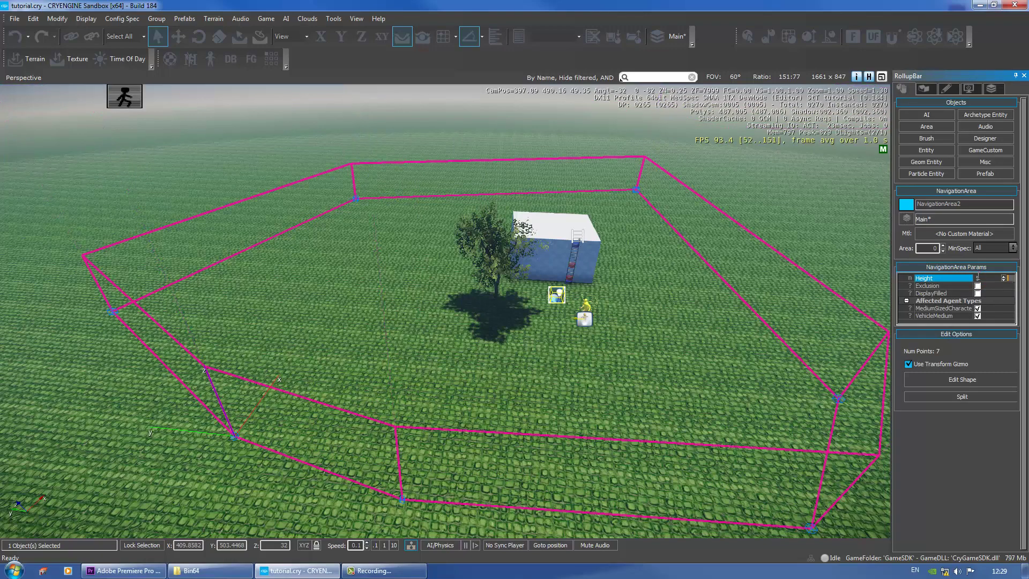
left_click(627, 376)
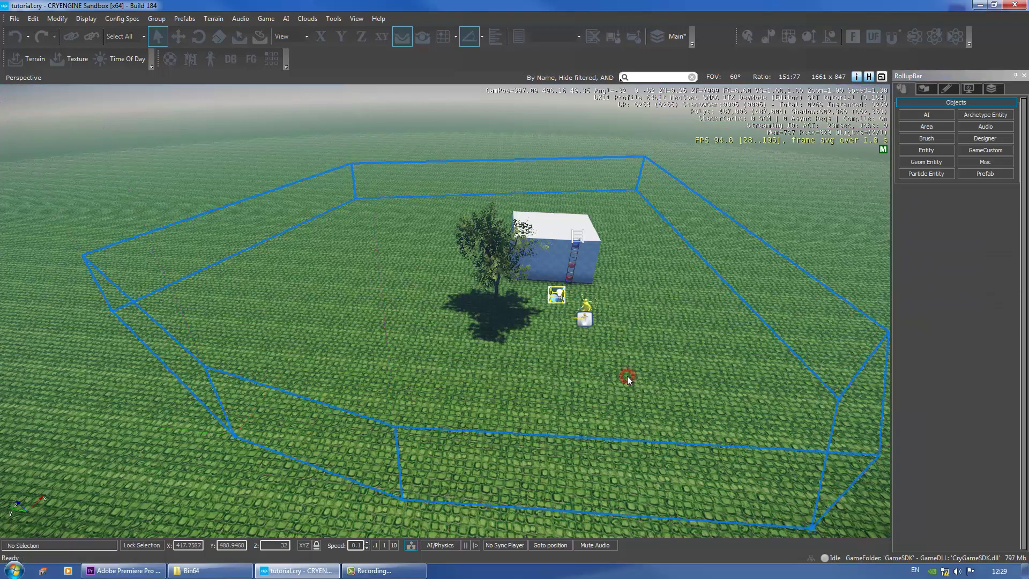
- Place an HMMWV vehicle entity on the ground in front of the tree, inside the navigation area
key("d")
key("w")
middle_click_drag(474, 329, 465, 321)
key("w")
key("d")
right_click_drag(463, 334, 421, 339)
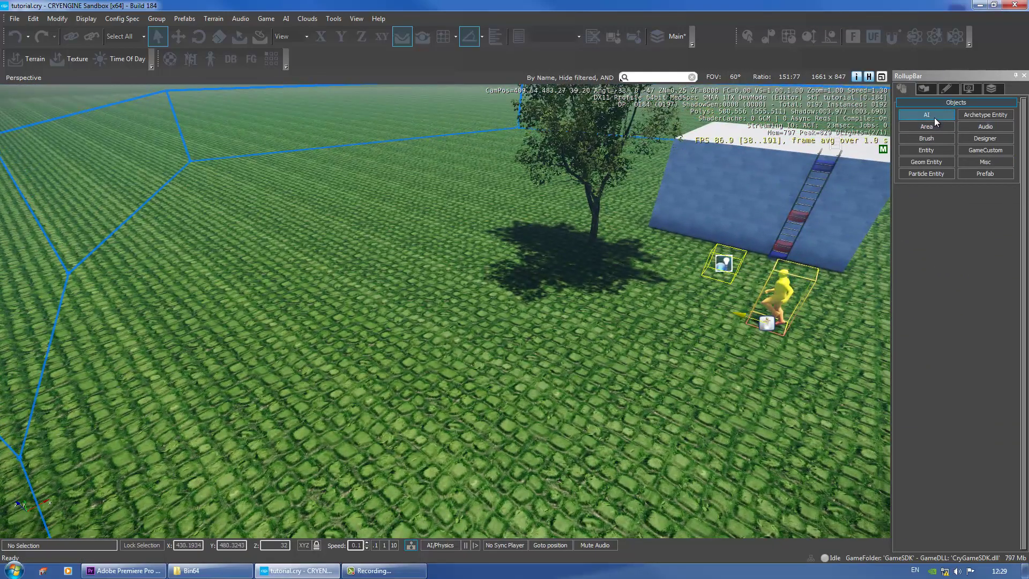
left_click(934, 152)
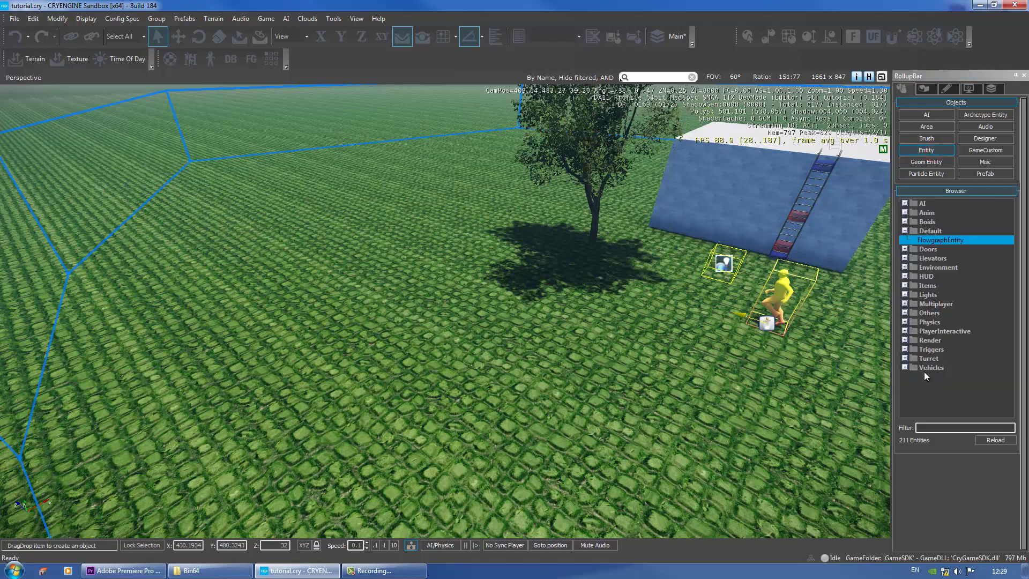
left_click(905, 367)
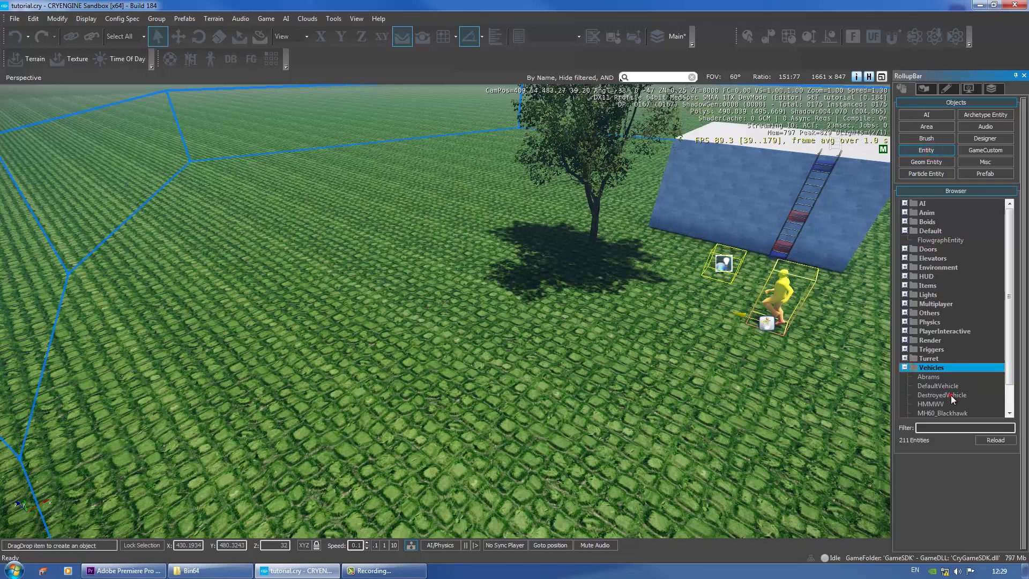
left_click(952, 395)
left_click(930, 404)
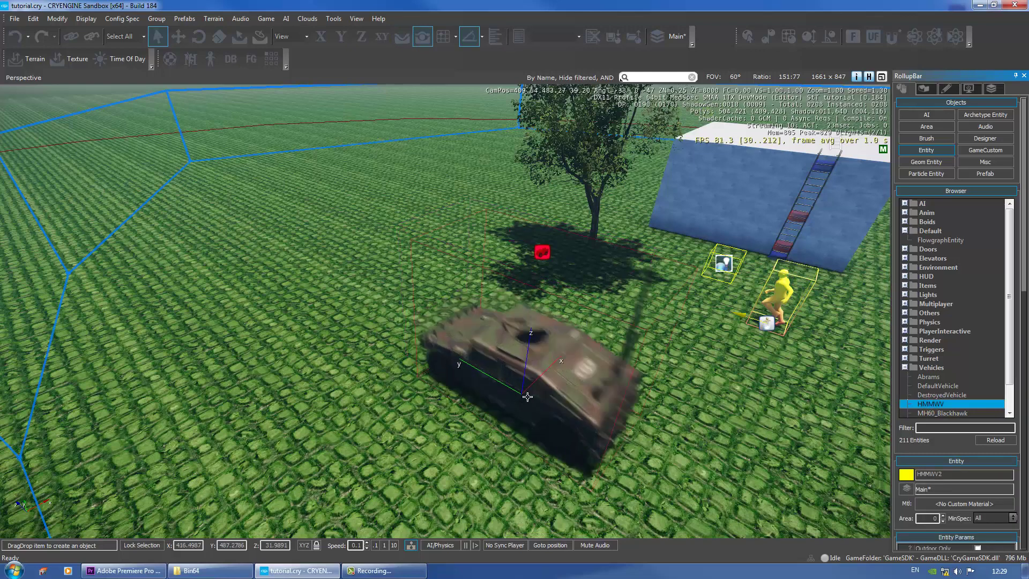
left_click(510, 377)
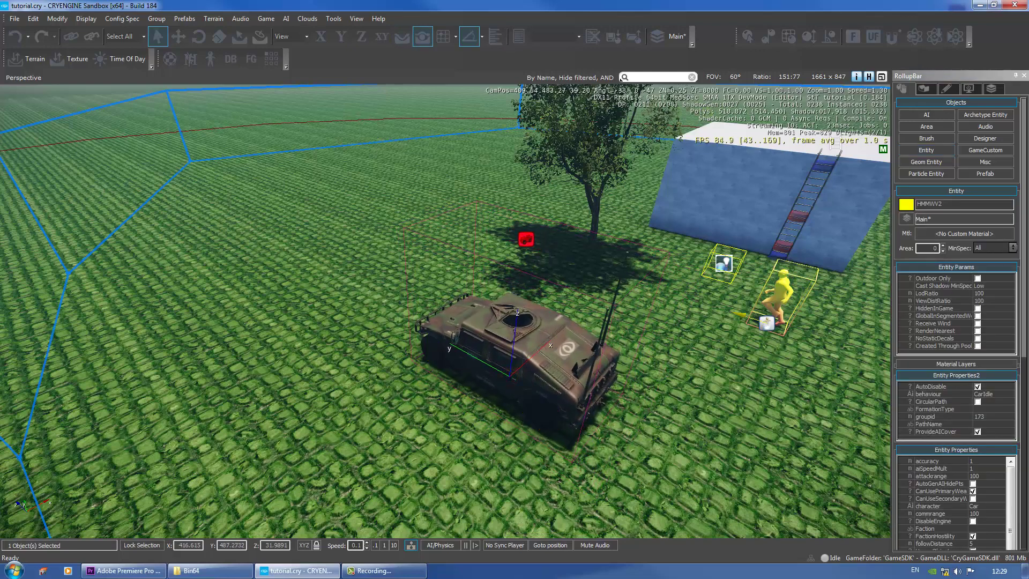
mouse_move(1024, 346)
left_mouse_down()
mouse_move(1024, 398)
mouse_move(1025, 354)
left_mouse_up()
left_click(684, 462)
- Place a Human AI character entity on the ground beside the HMMWV
left_click(931, 116)
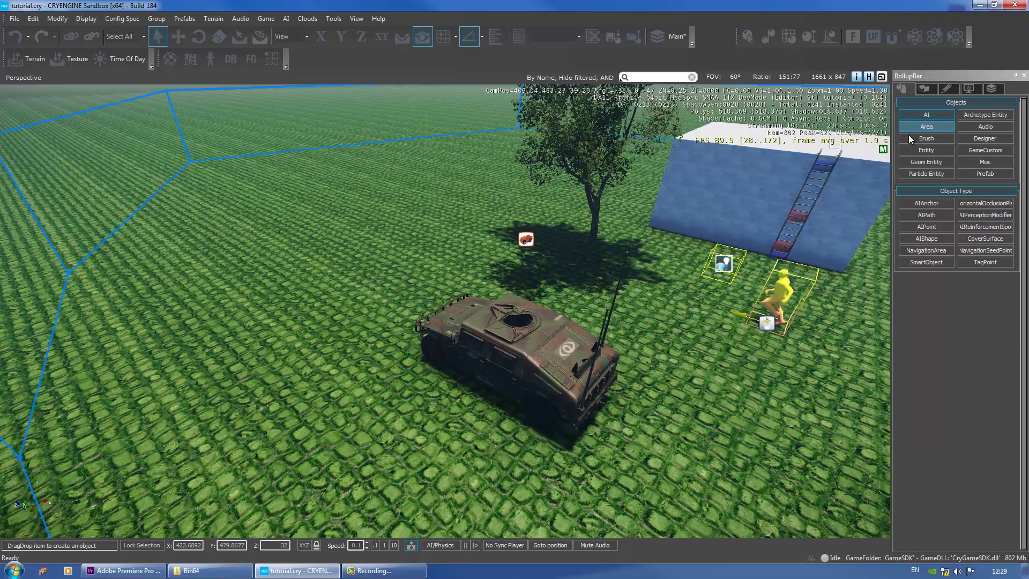
left_click(922, 151)
left_click(905, 203)
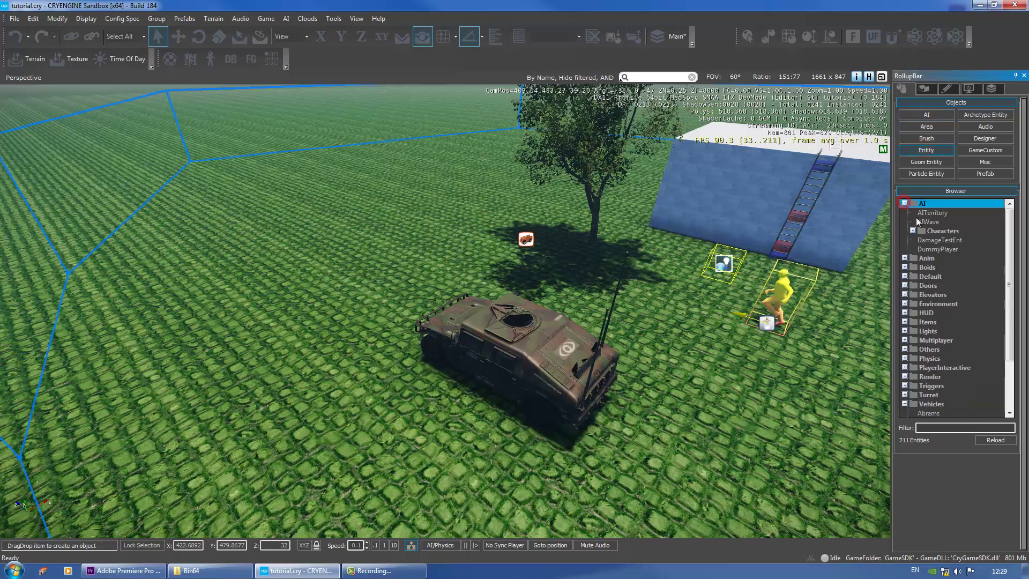
left_click(911, 230)
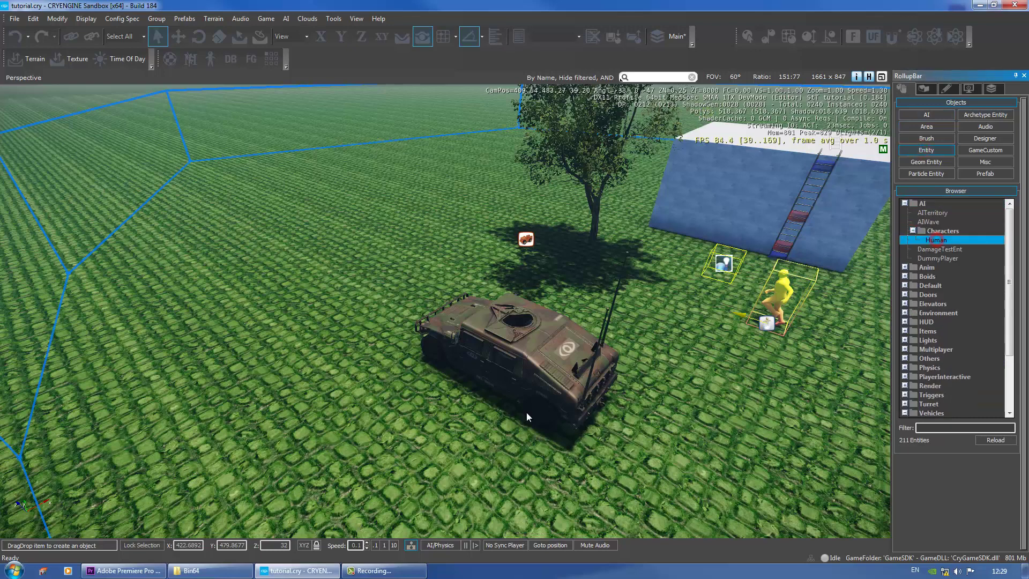
left_click_drag(442, 411, 459, 444)
left_click(479, 463)
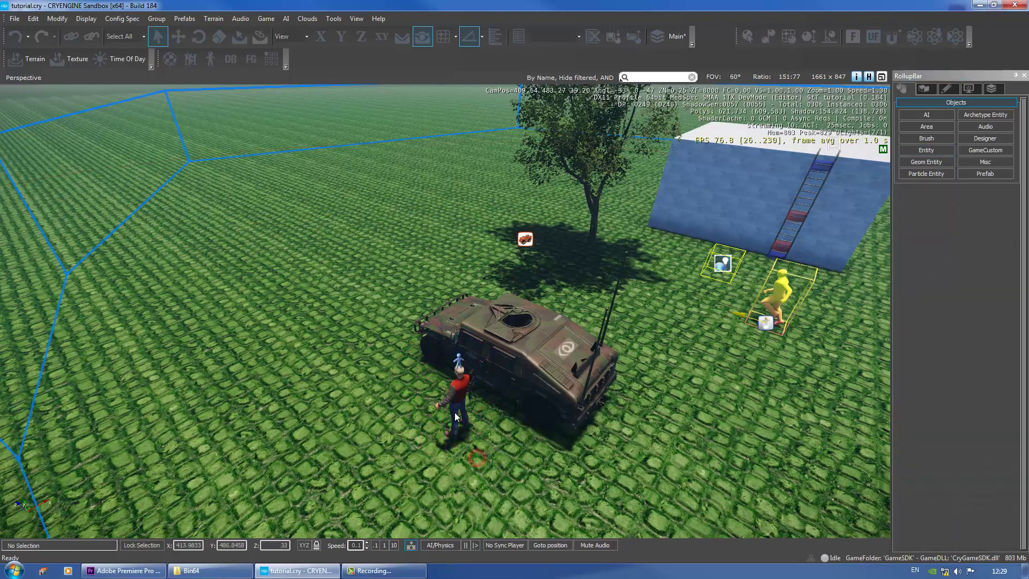
- Move the human character down along the Z axis to a height of about 32.02, onto the ground
left_click(457, 363)
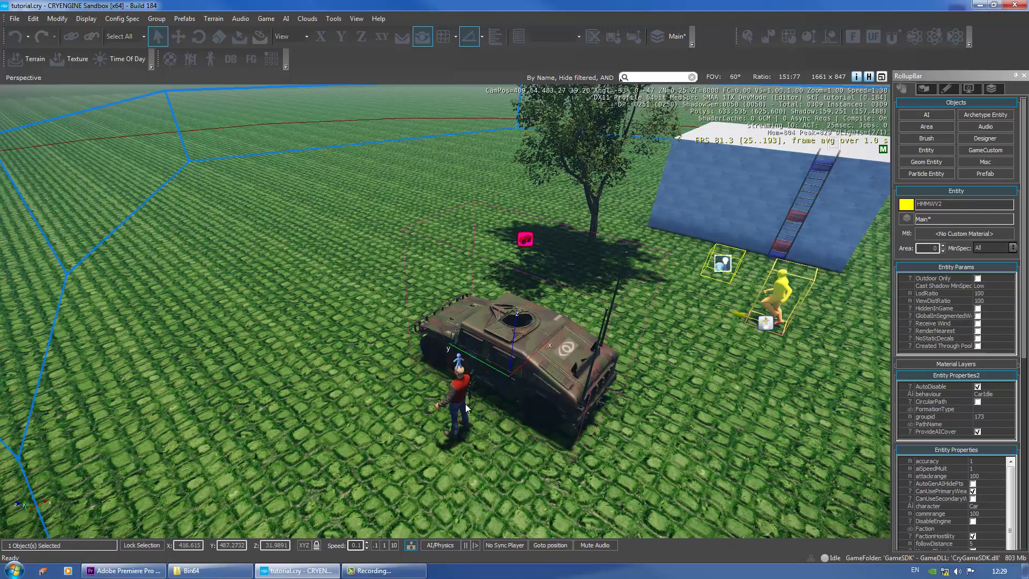
right_click_drag(521, 441, 491, 378)
middle_click_drag(491, 378, 439, 192)
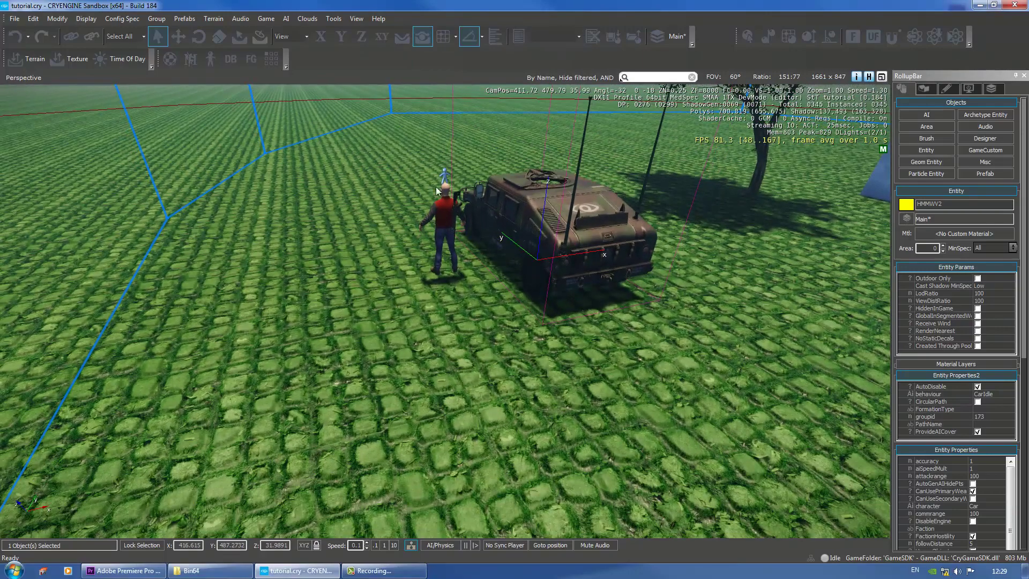
scroll(425, 217, "up", 5)
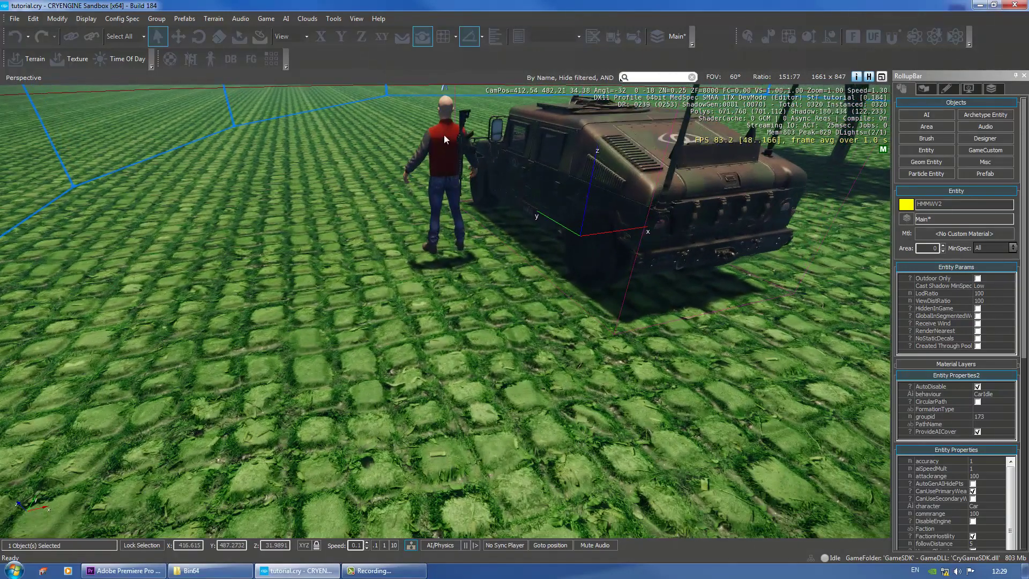
middle_click_drag(474, 155, 478, 171)
left_click(449, 153)
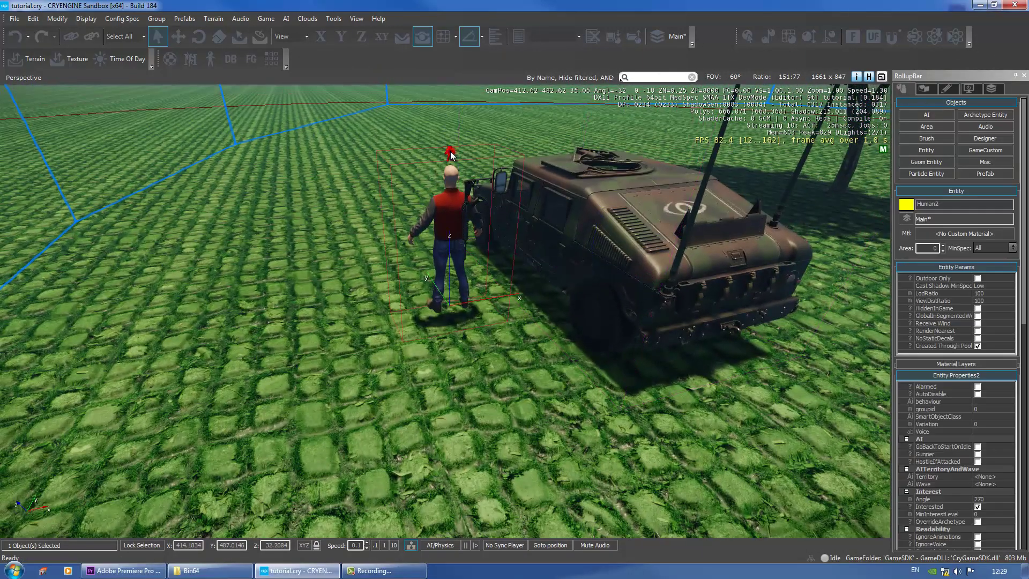
scroll(447, 260, "up", 1)
key("1")
left_click_drag(451, 248, 452, 263)
left_click(452, 262)
left_click(450, 154)
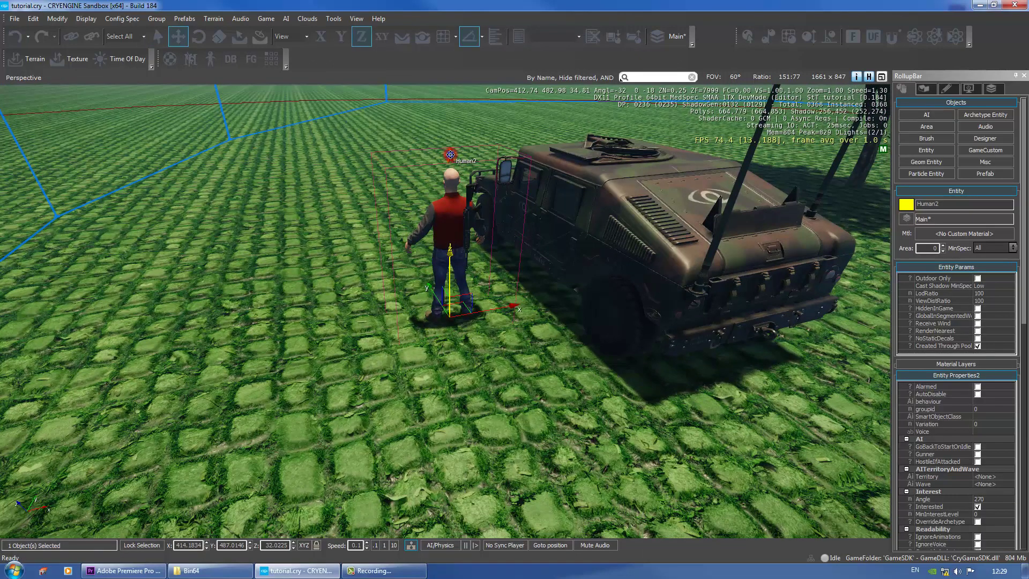
- Create a flow graph for the human character in a new group named Car
right_click(450, 155)
left_click(508, 161)
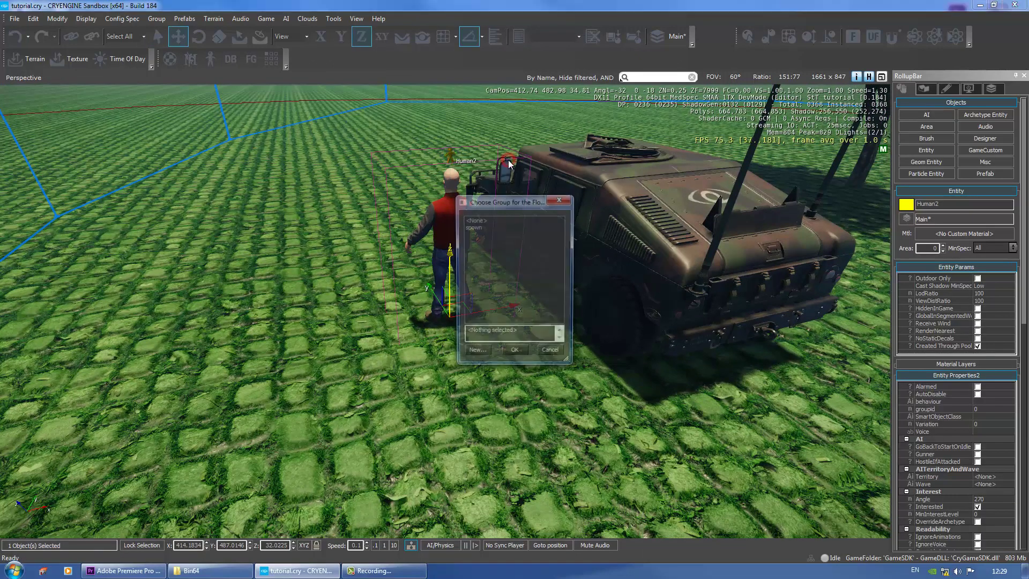
left_click(474, 355)
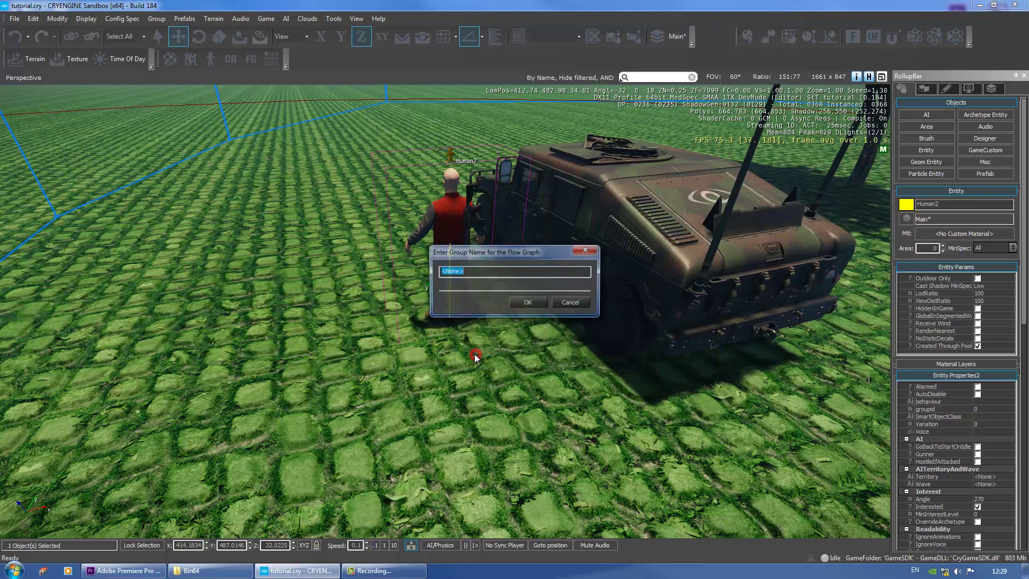
type("Car")
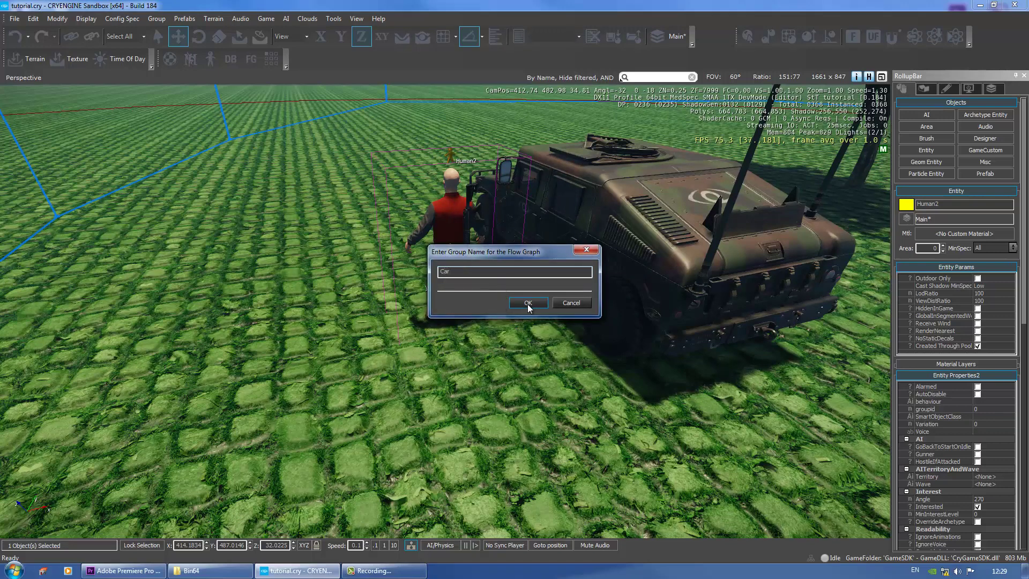
left_click(528, 304)
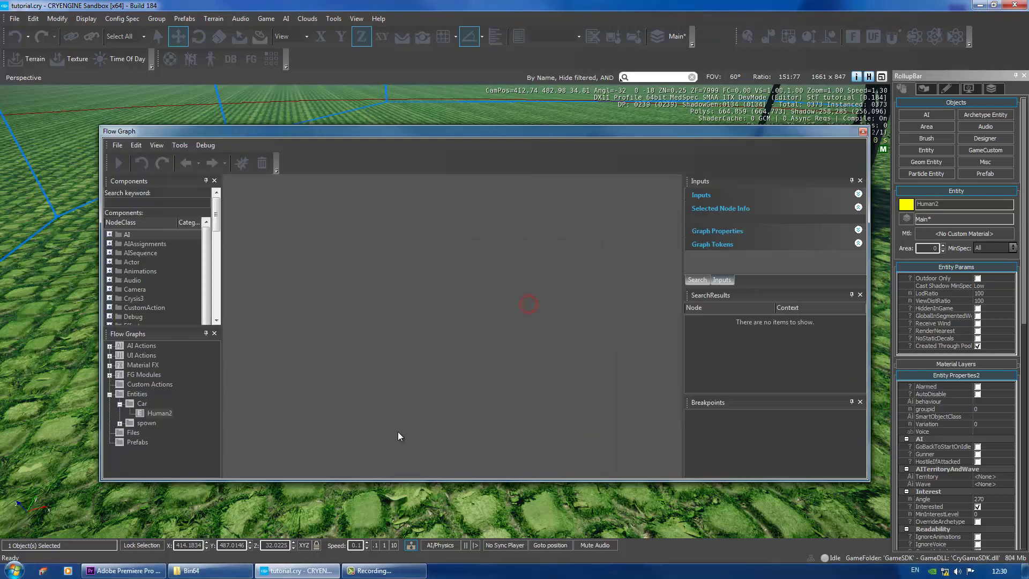
- Add a Game:Start node to the human character's empty flow graph
right_click(291, 275)
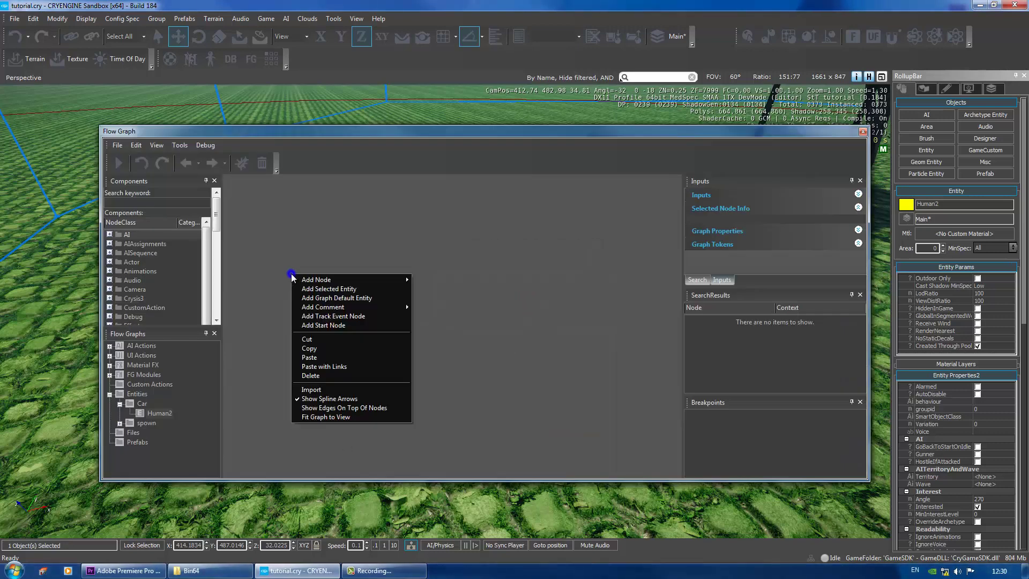
left_click(343, 327)
left_click_drag(326, 286, 323, 289)
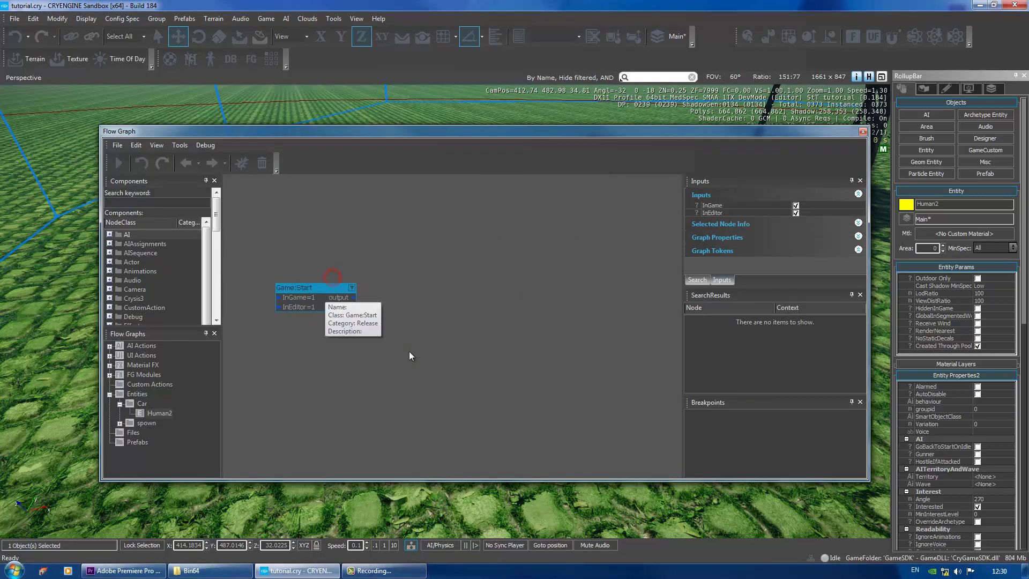
- Add a Vehicle:Enter node beside the Game:Start node and connect the start output to its Sync input
right_click(385, 289)
mouse_move(408, 291)
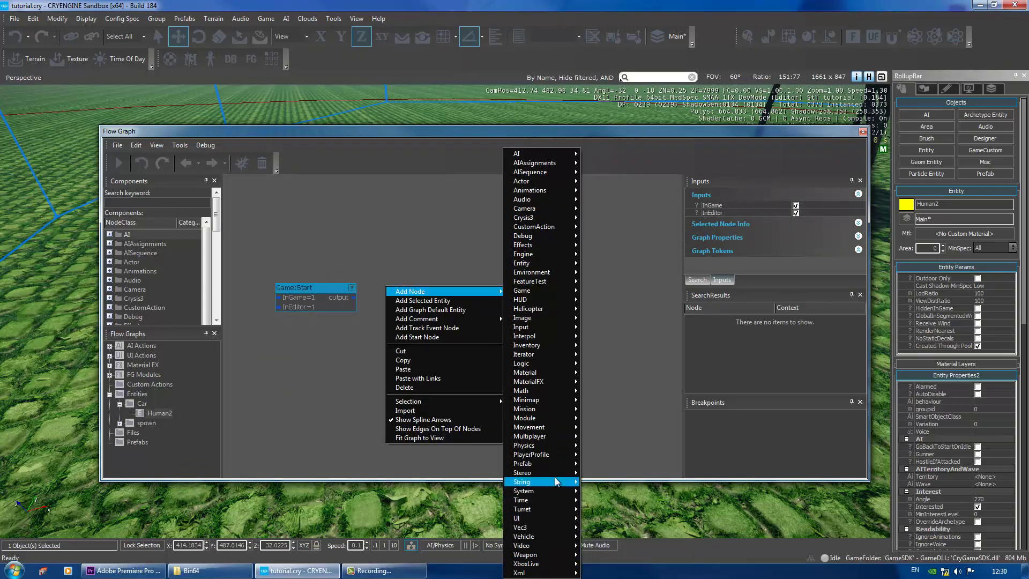
mouse_move(555, 472)
mouse_move(550, 535)
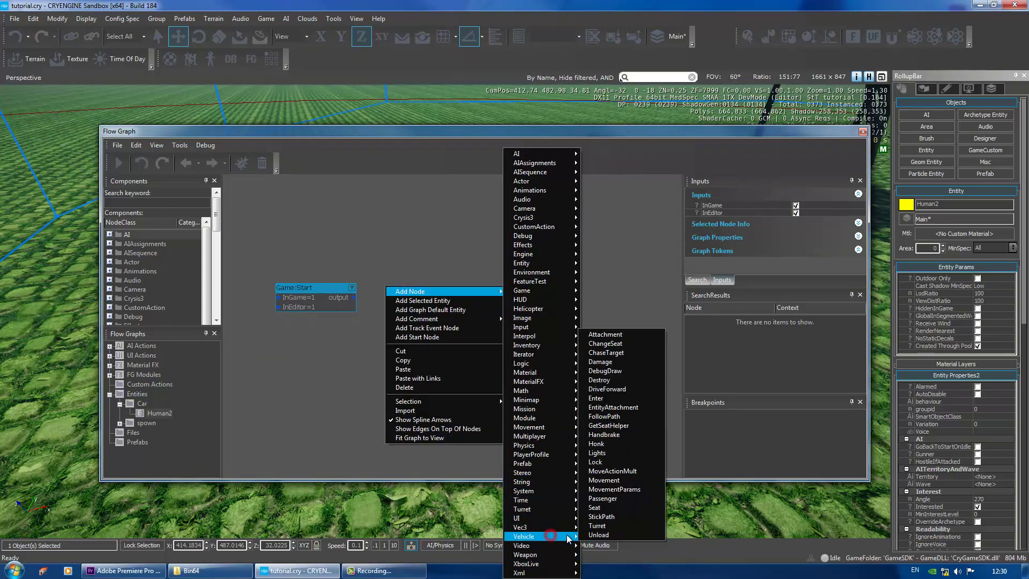
left_click(599, 398)
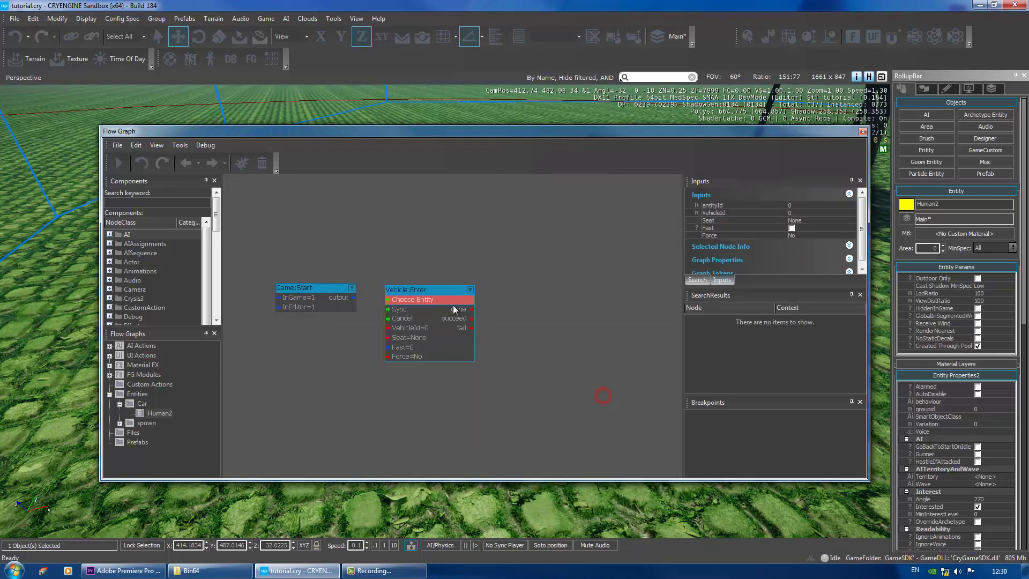
left_click_drag(440, 292, 449, 289)
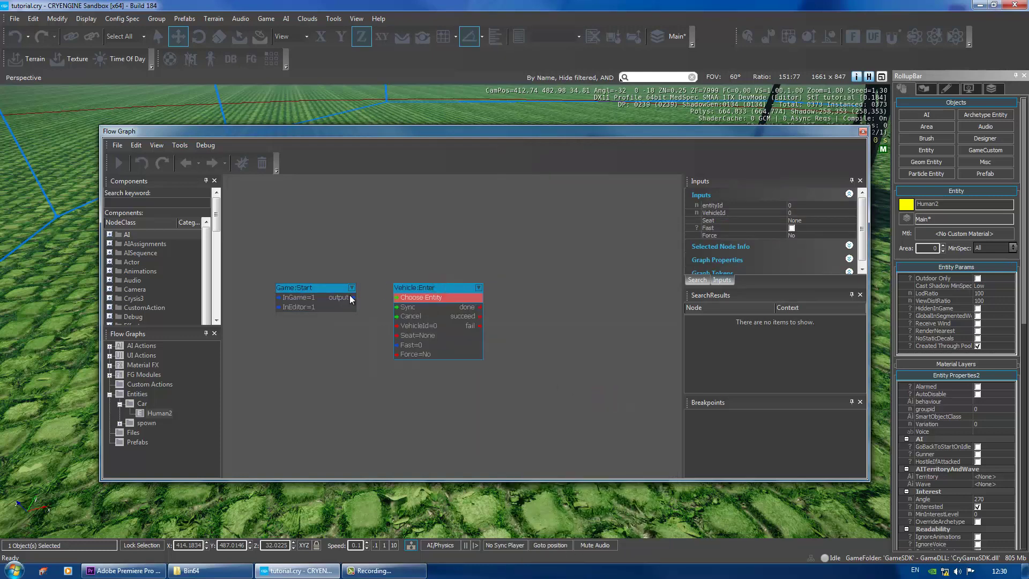
left_click_drag(352, 298, 400, 307)
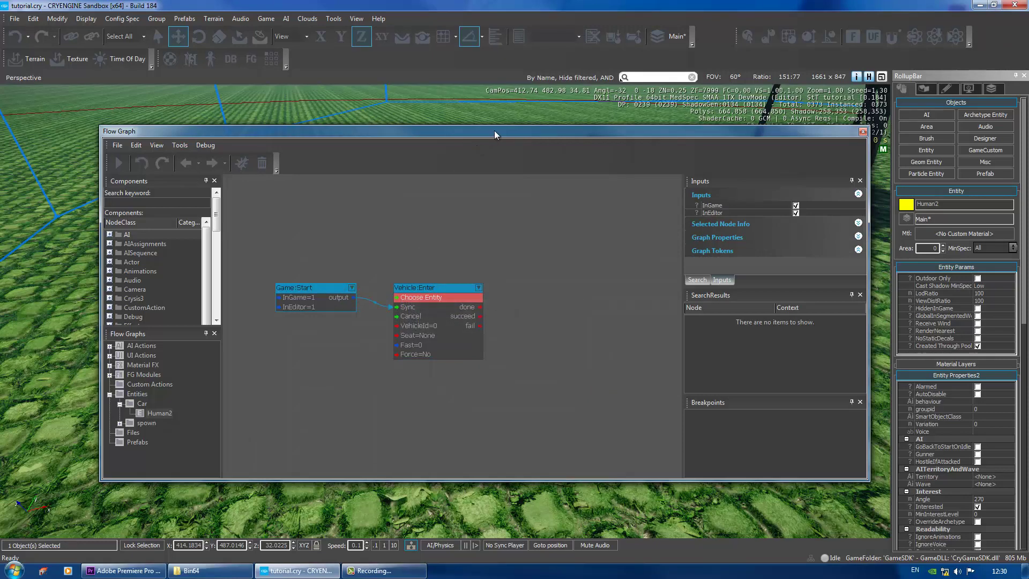
- Assign the graph entity as the entity of the Vehicle:Enter node
left_click_drag(494, 131, 541, 249)
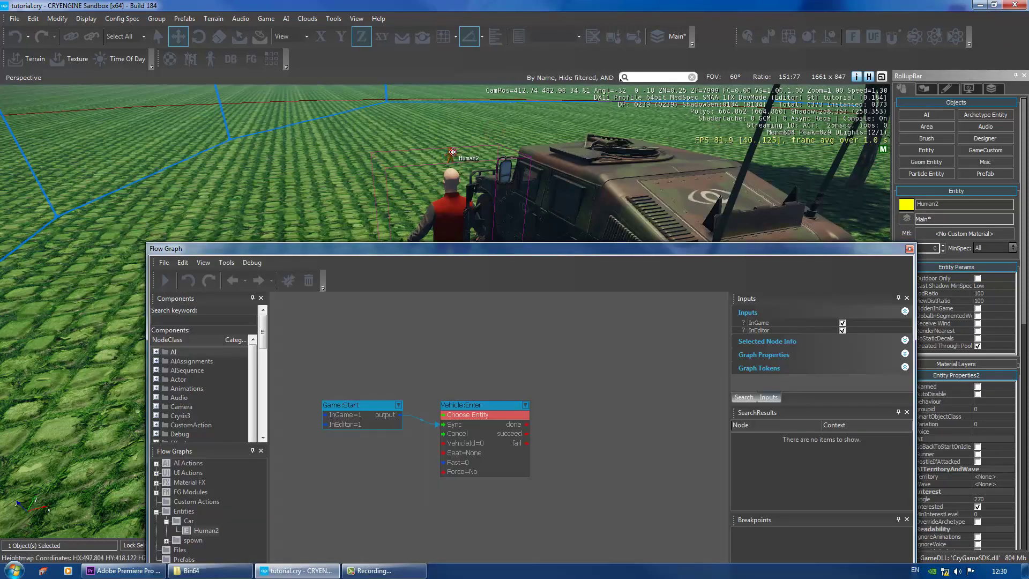
right_click(487, 421)
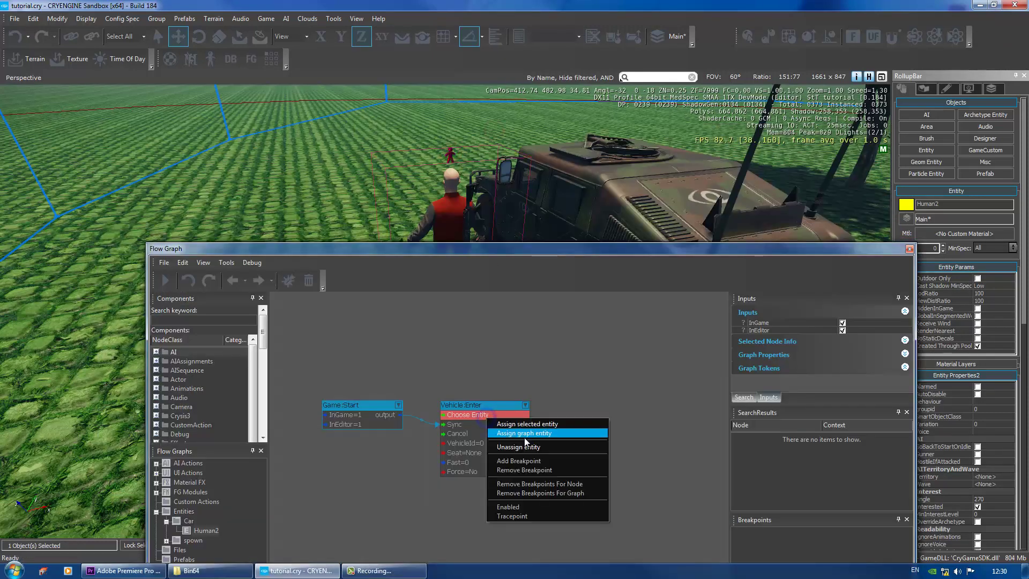
left_click(551, 428)
left_click_drag(496, 406, 502, 401)
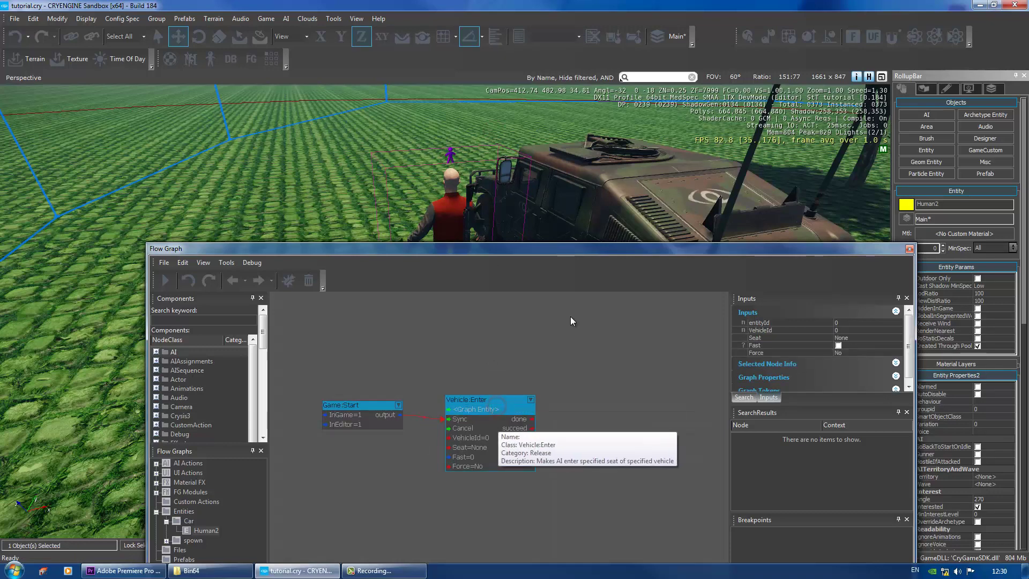
- Add an Entity:EntityId node and place it below the Game:Start node
right_click(337, 497)
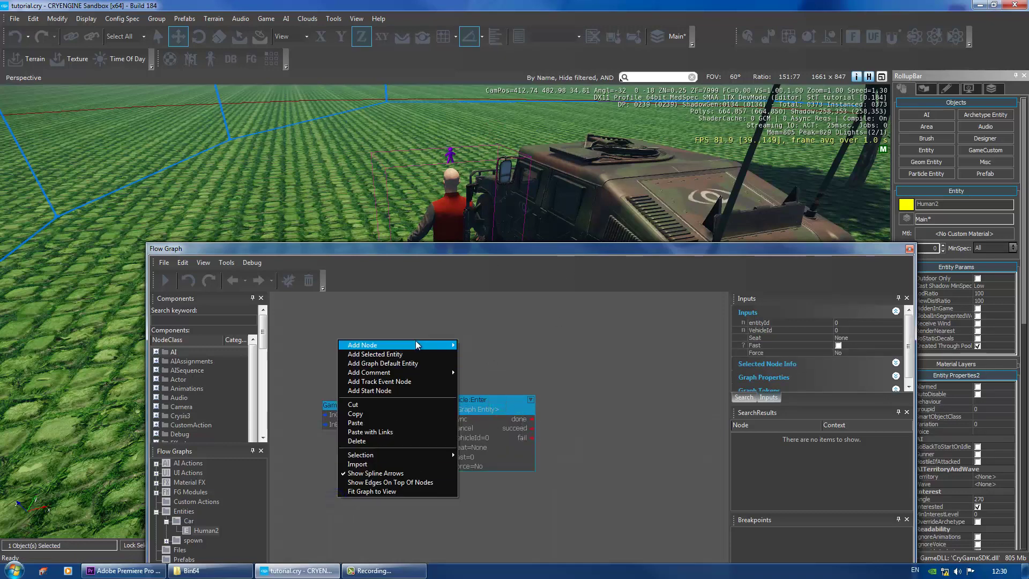
mouse_move(419, 345)
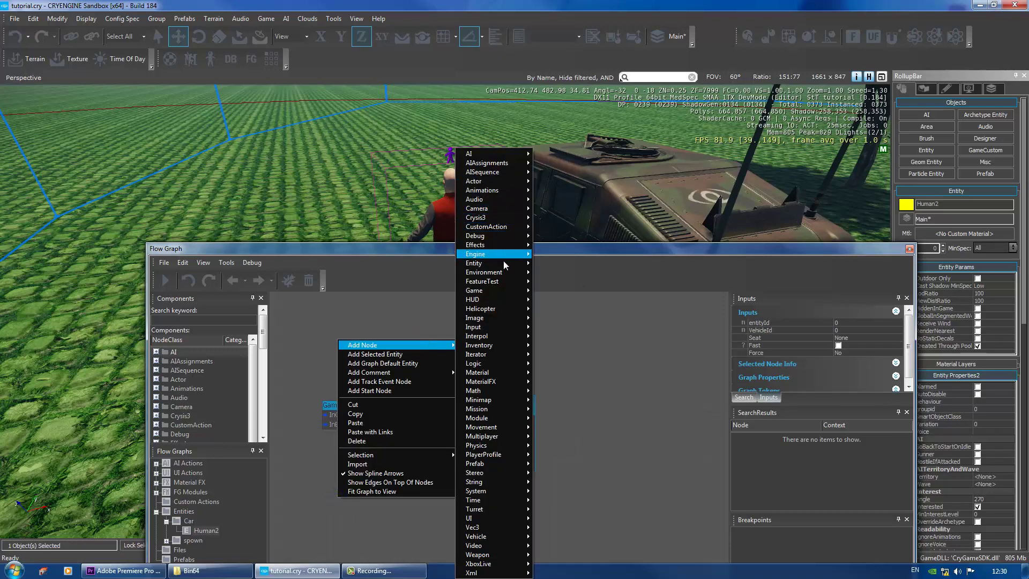
mouse_move(504, 262)
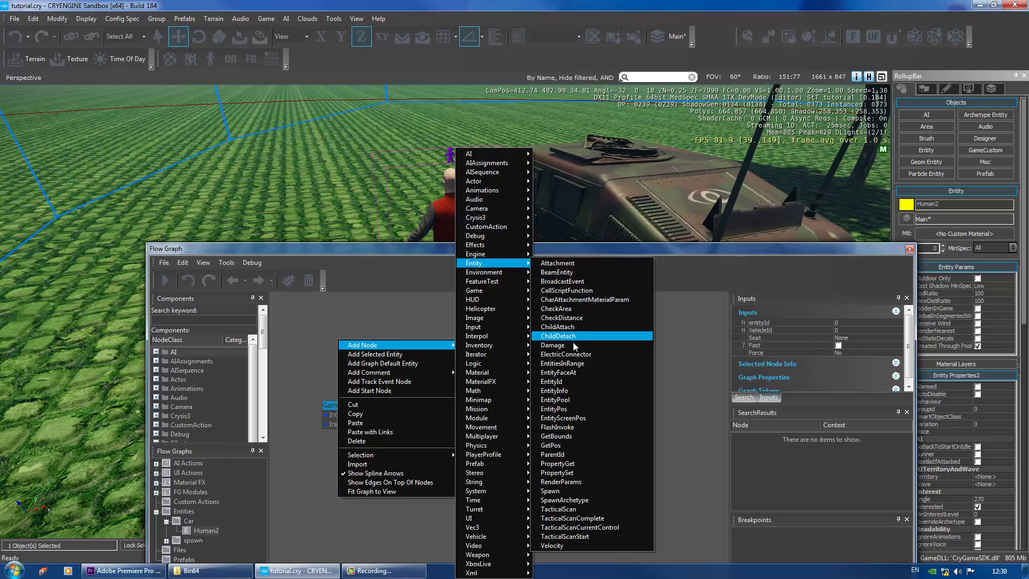
left_click(572, 383)
left_click_drag(382, 501, 377, 458)
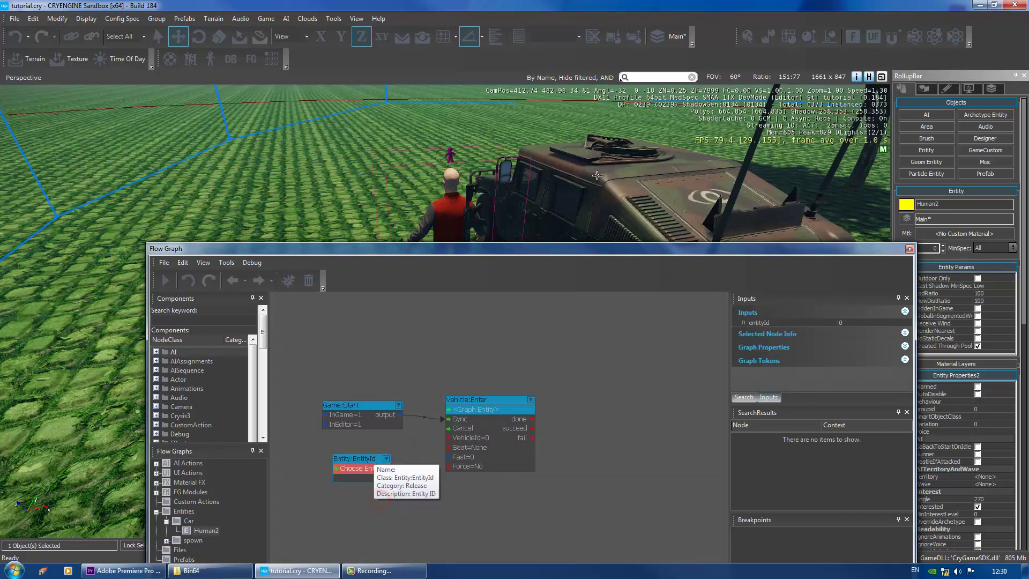
- Assign the HMMWV to the Entity:EntityId node and connect its Id output to the VehicleId input of Vehicle:Enter
right_click_drag(616, 210, 617, 214)
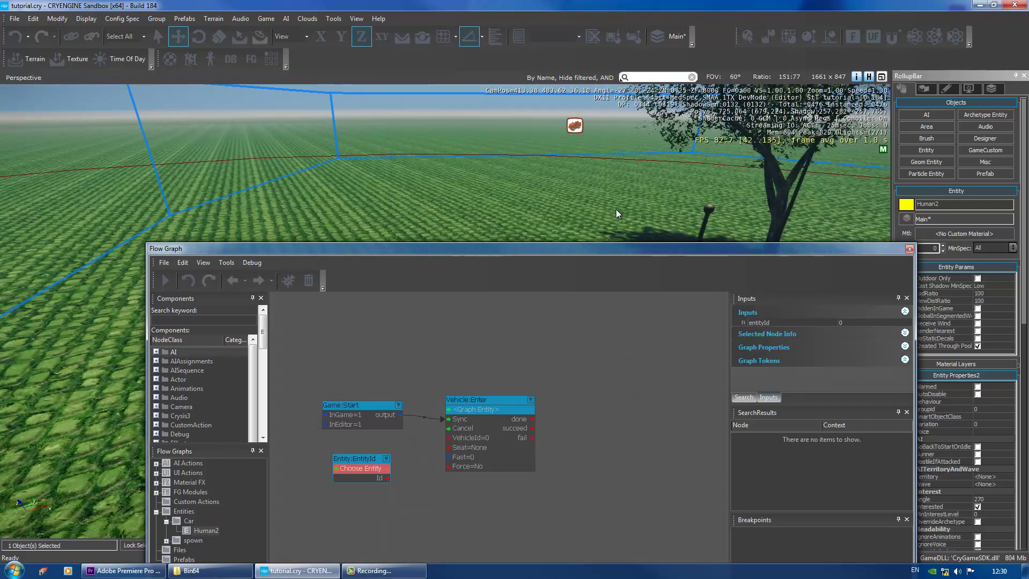
left_click(575, 126)
right_click(586, 124)
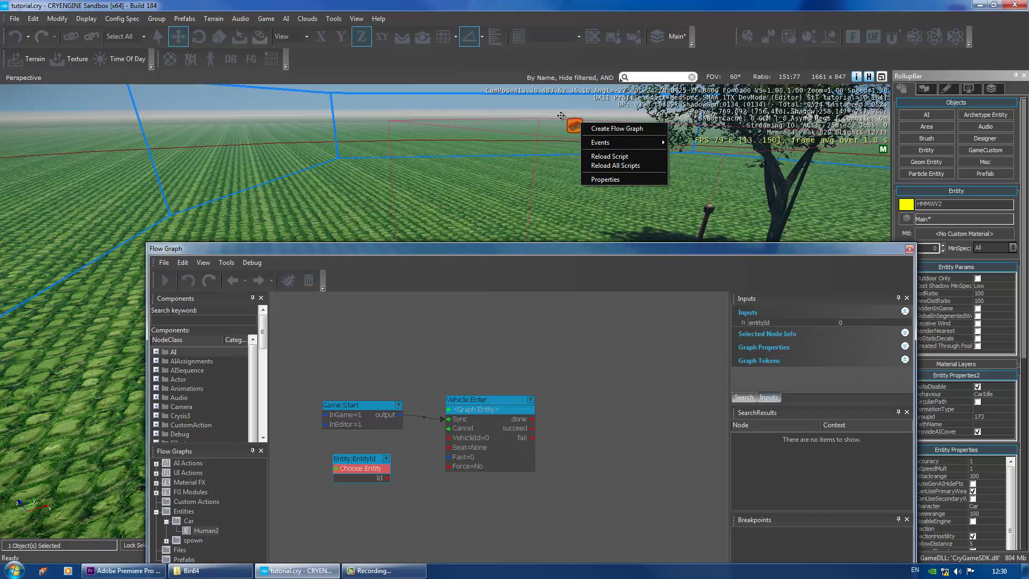
left_click(576, 125)
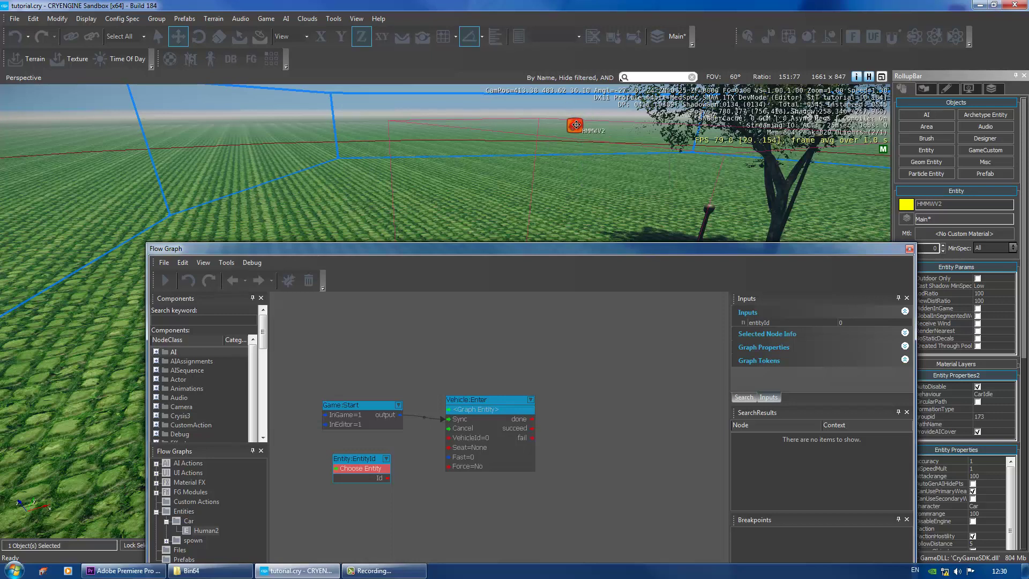
right_click(365, 468)
left_click(397, 471)
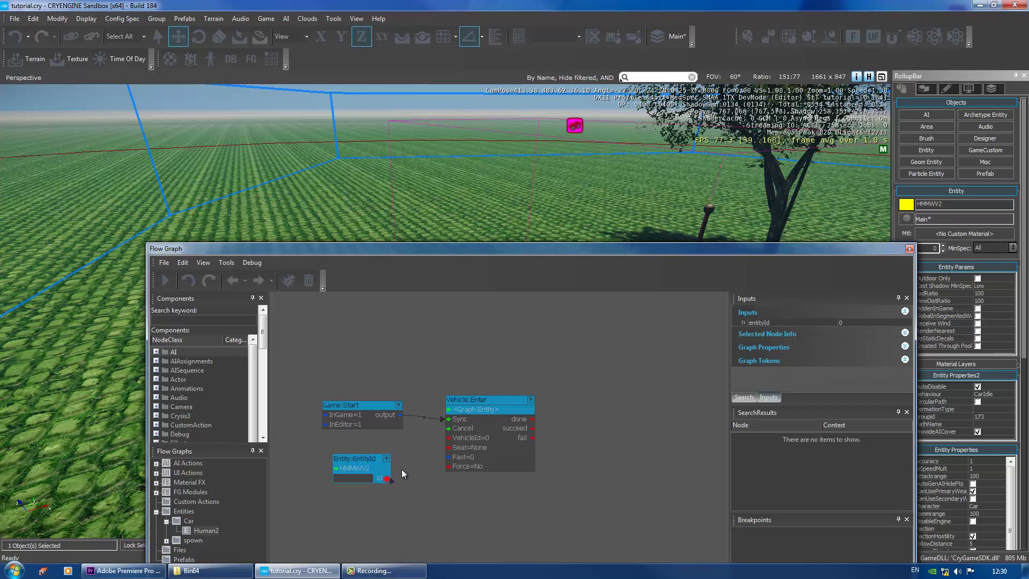
left_click_drag(438, 447, 452, 442)
left_click(463, 499)
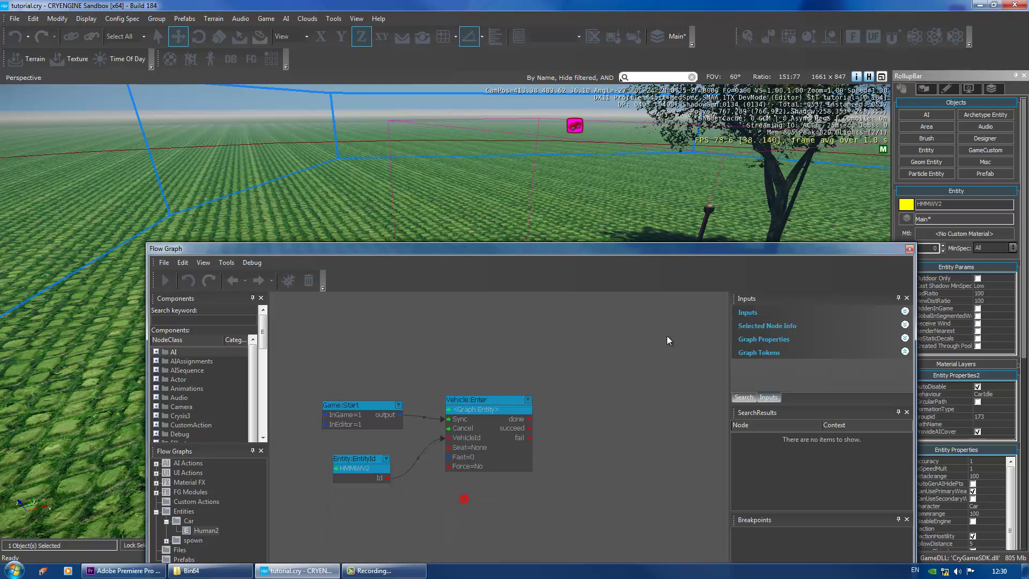
- Close the flow graph, deselect the HMMWV, and run and stop the AI/Physics simulation to test the character
left_click(910, 250)
right_click_drag(370, 397, 392, 398)
key("s")
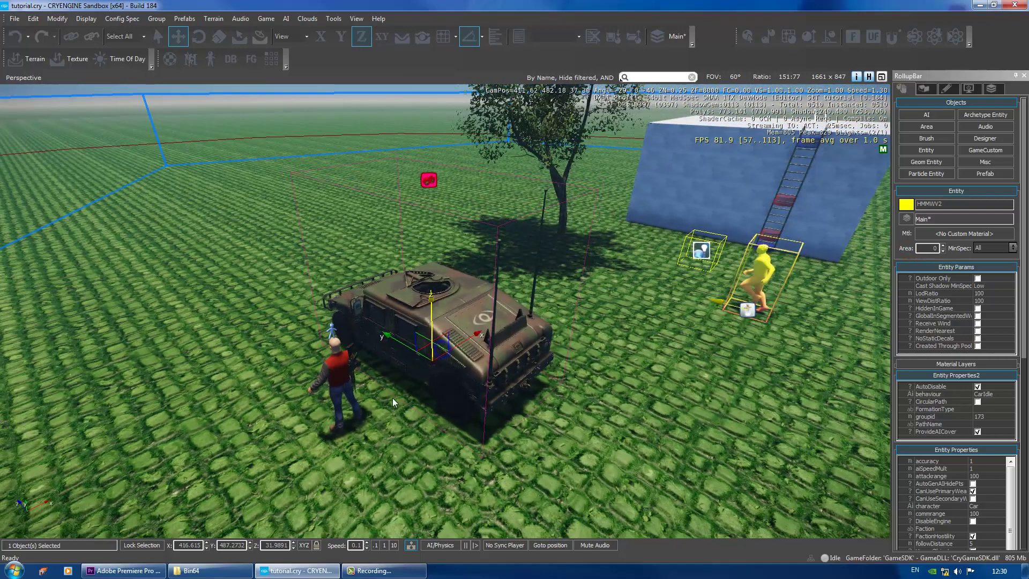
left_click(388, 439)
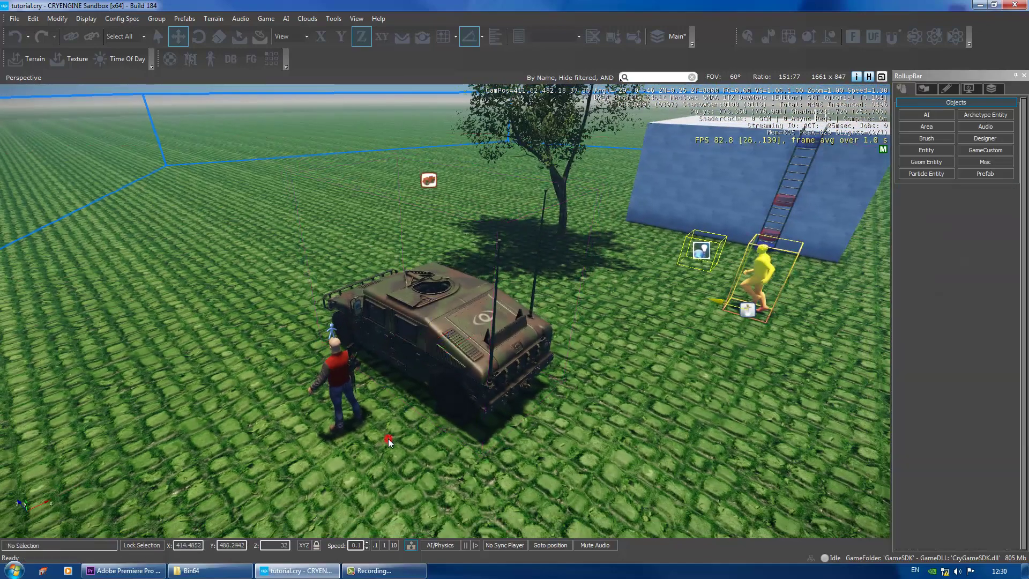
left_click(447, 546)
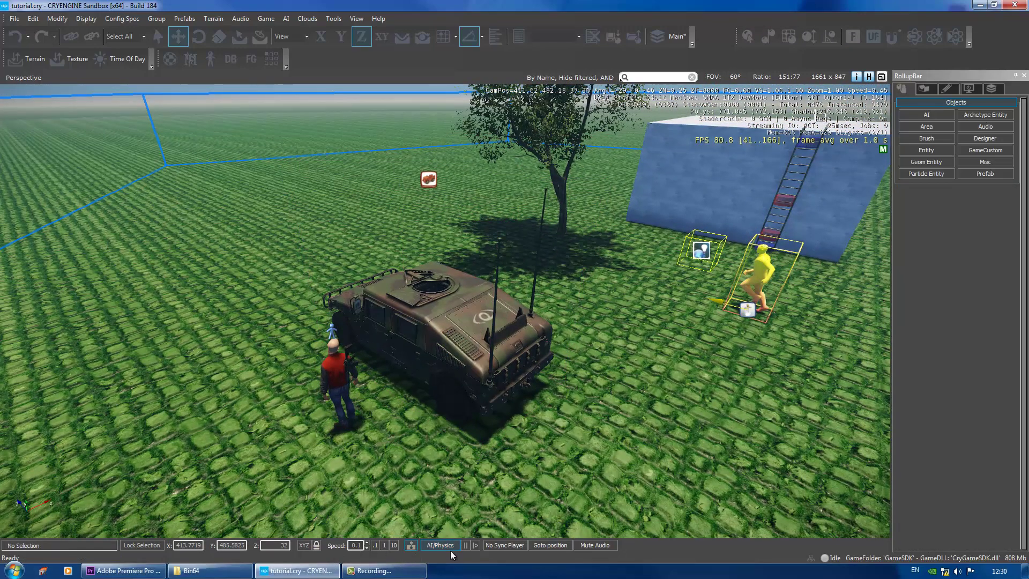
left_click(446, 547)
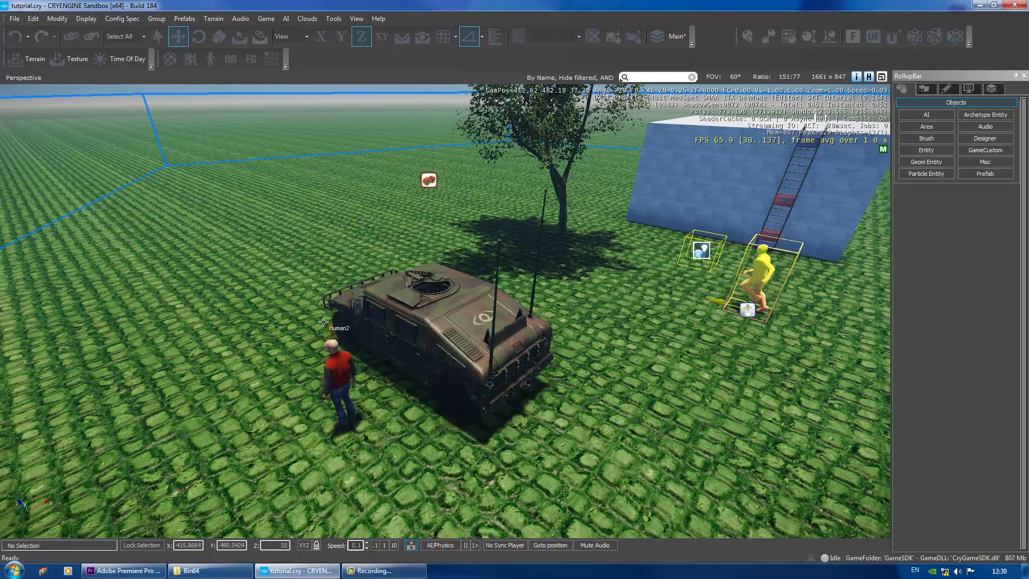
- Reopen the human character's flow graph, set the Vehicle:Enter node's Seat to Driver, and close the graph
left_click(331, 328)
right_click(331, 328)
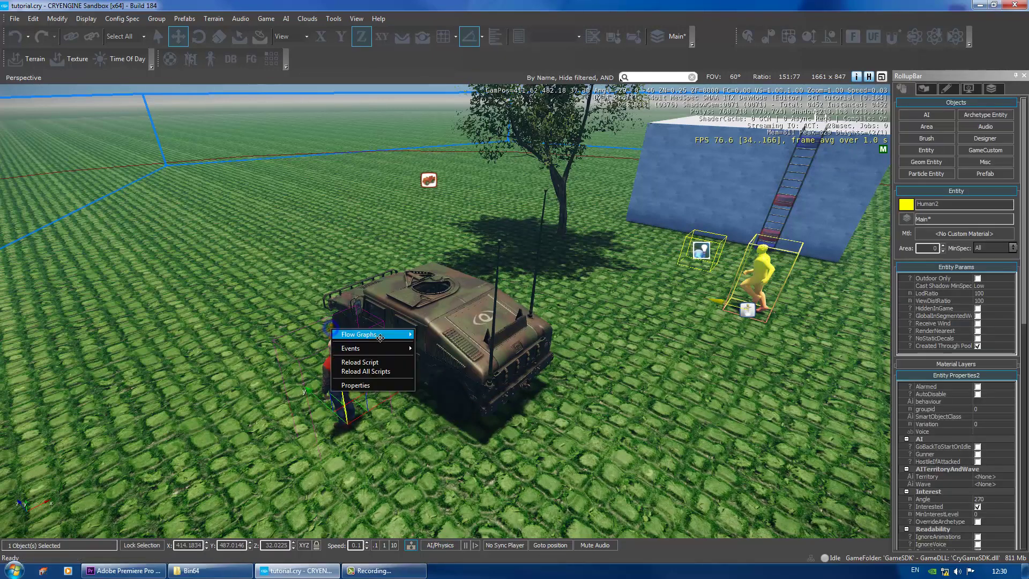
mouse_move(384, 335)
left_click(462, 334)
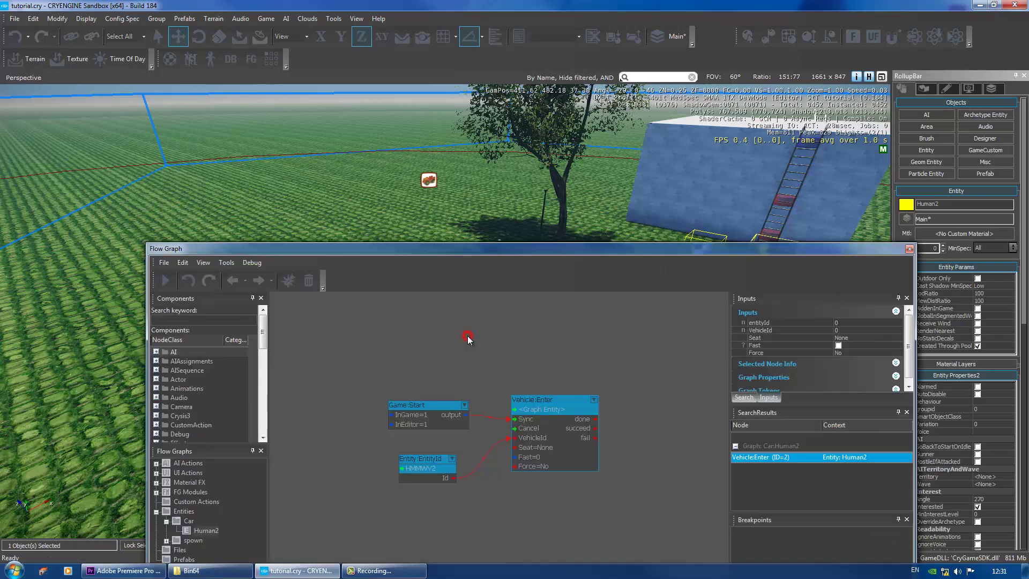
left_click(854, 350)
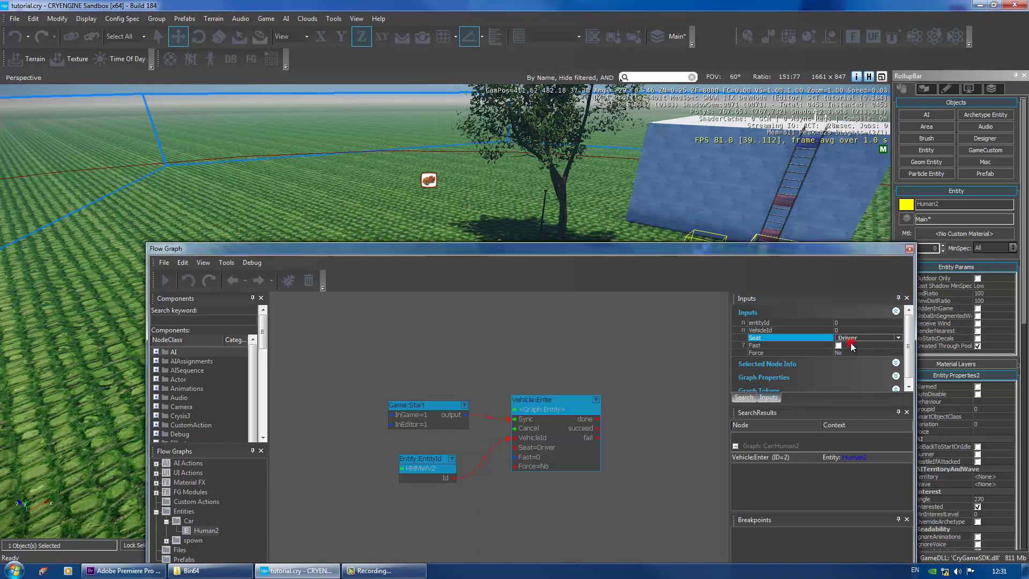
left_click(910, 249)
left_click(527, 483)
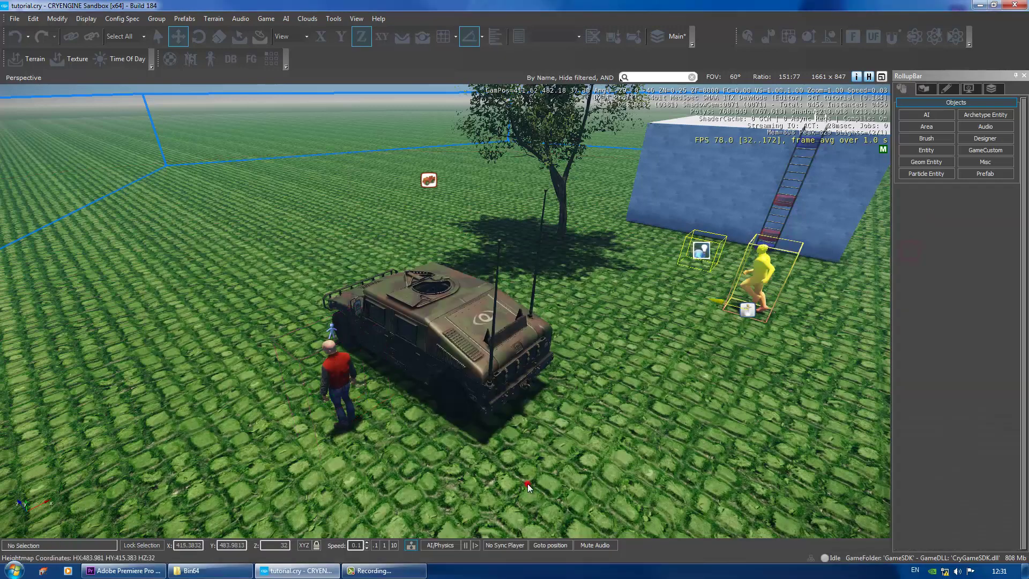
- Run and stop the AI/Physics simulation to test the character entering the HMMWV as driver
left_click(440, 545)
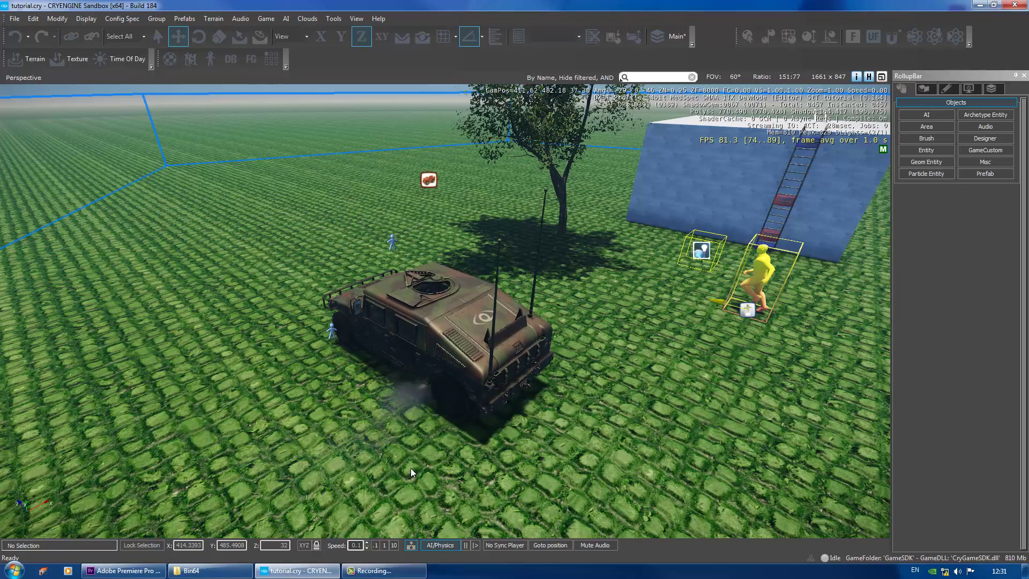
left_click(441, 545)
- Draw a terrain-following AIPath with seven points, looping from the HMMWV's front across the open grass to the tree's shadow
key("s")
right_click_drag(333, 429, 334, 429)
key("a")
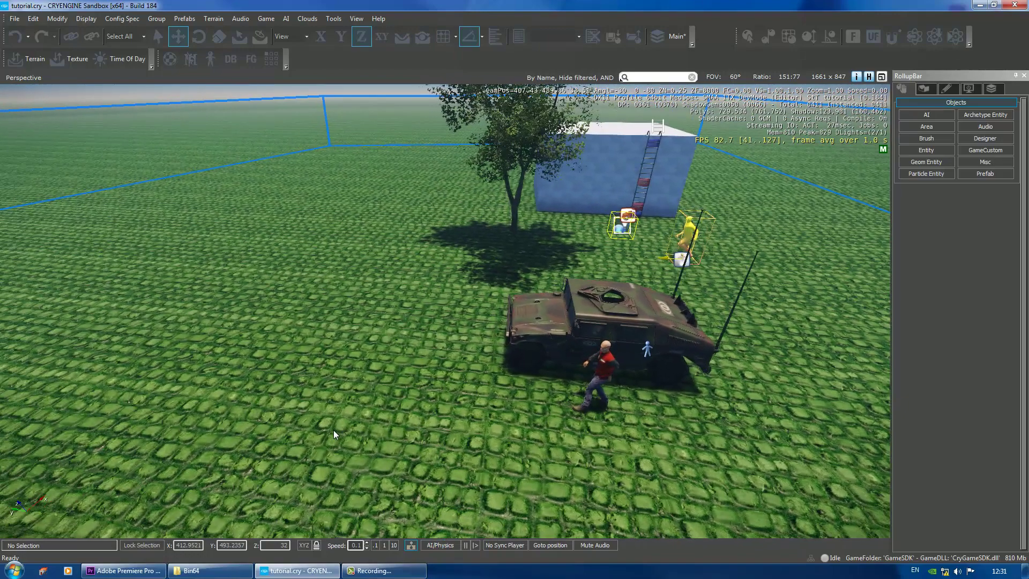
left_click(932, 115)
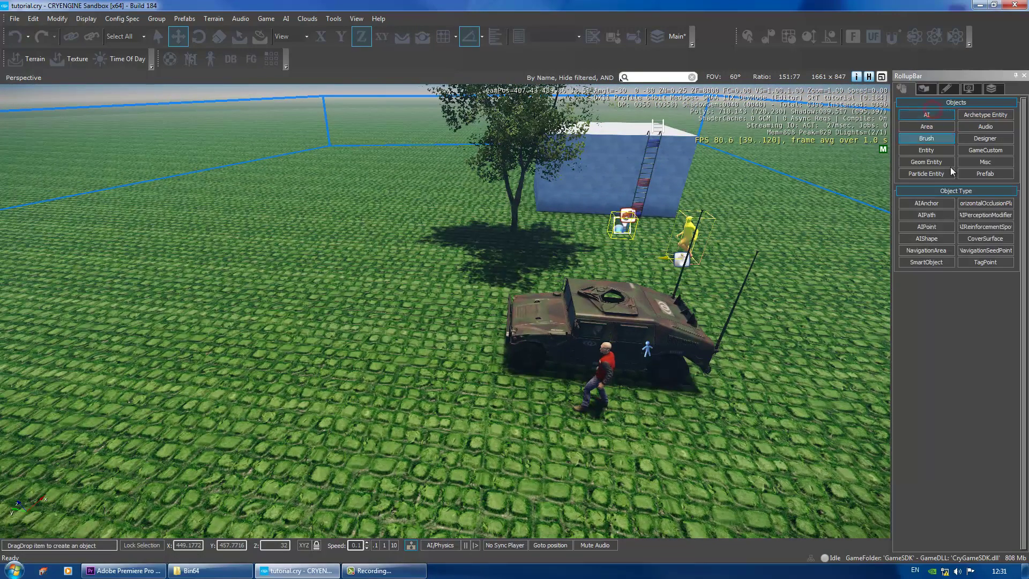
left_click(934, 214)
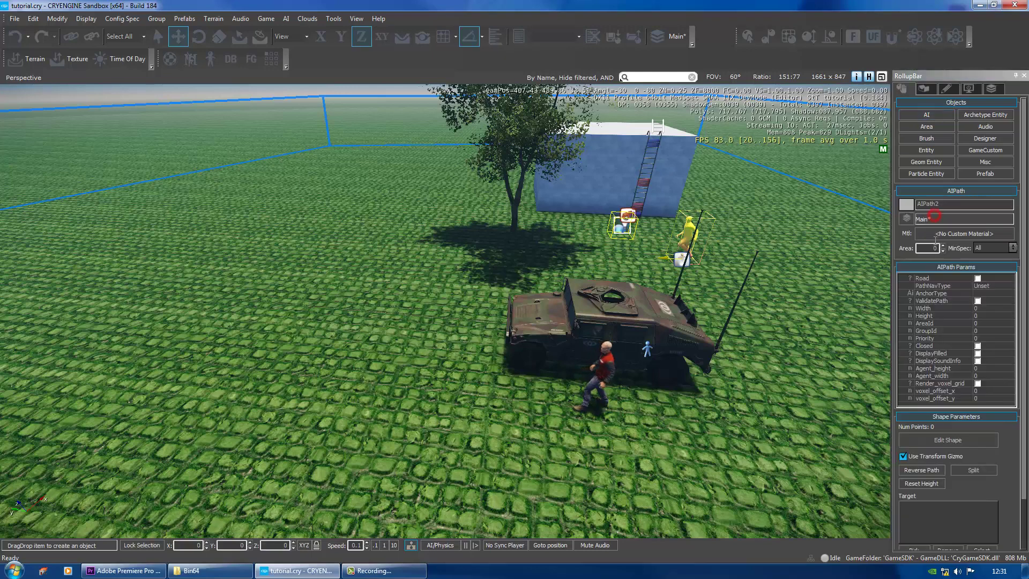
left_click(402, 36)
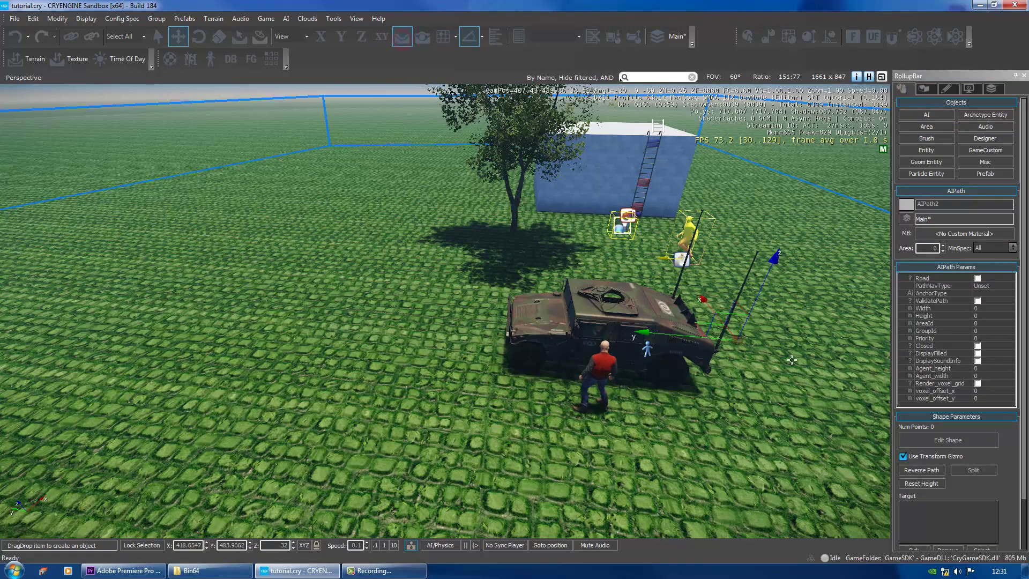
left_click(315, 402)
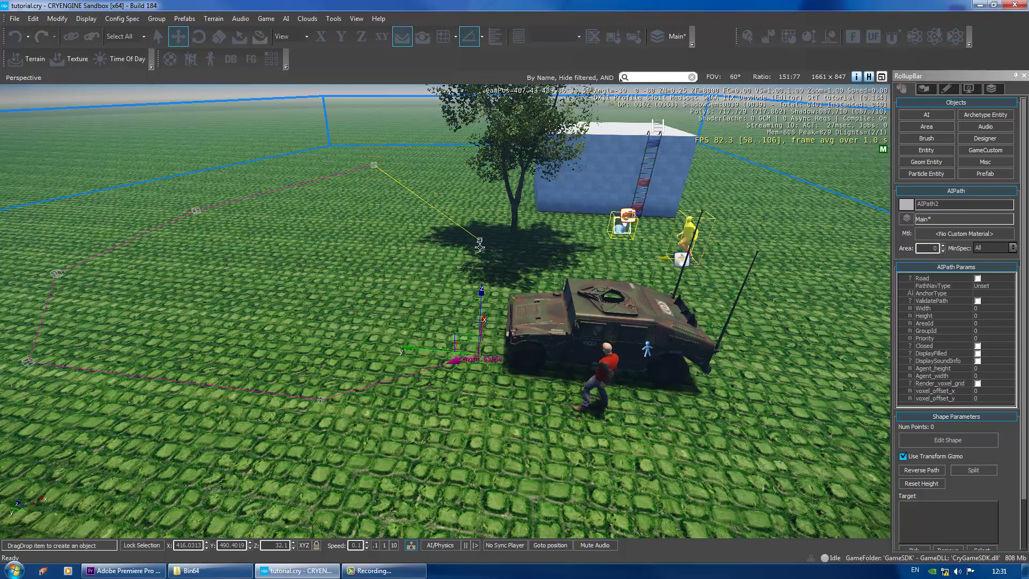
left_click(511, 262)
- Select the human character beside the HMMWV and reopen its flow graph
left_click(521, 326)
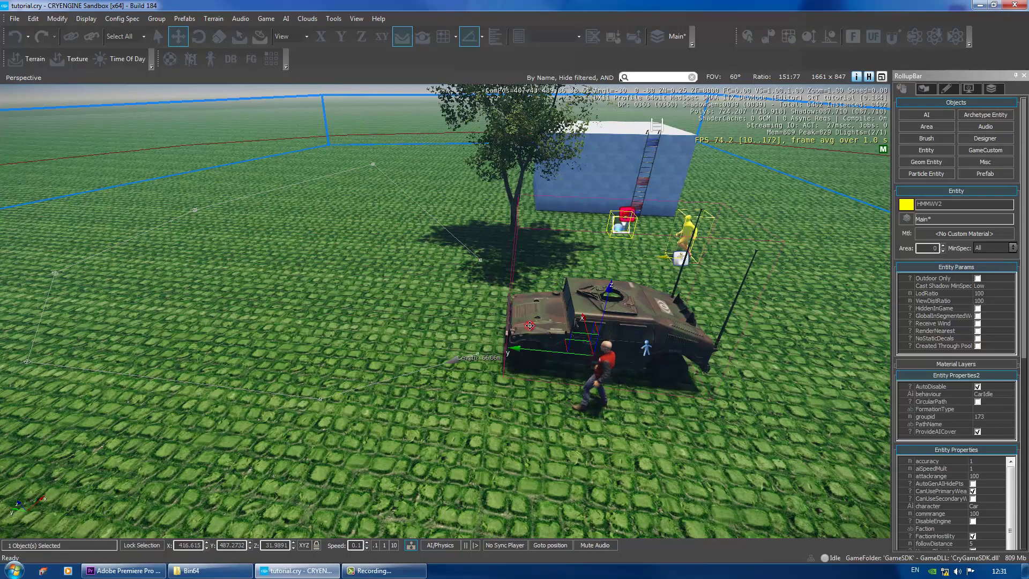
key("d")
key("d")
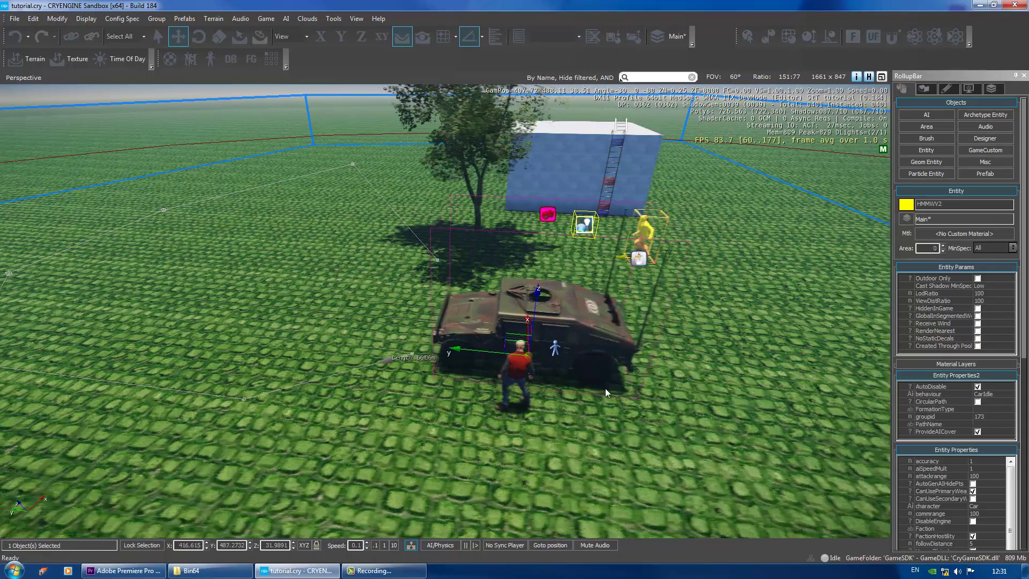
key("d")
right_click_drag(605, 394, 520, 400)
key("s")
left_click(519, 401)
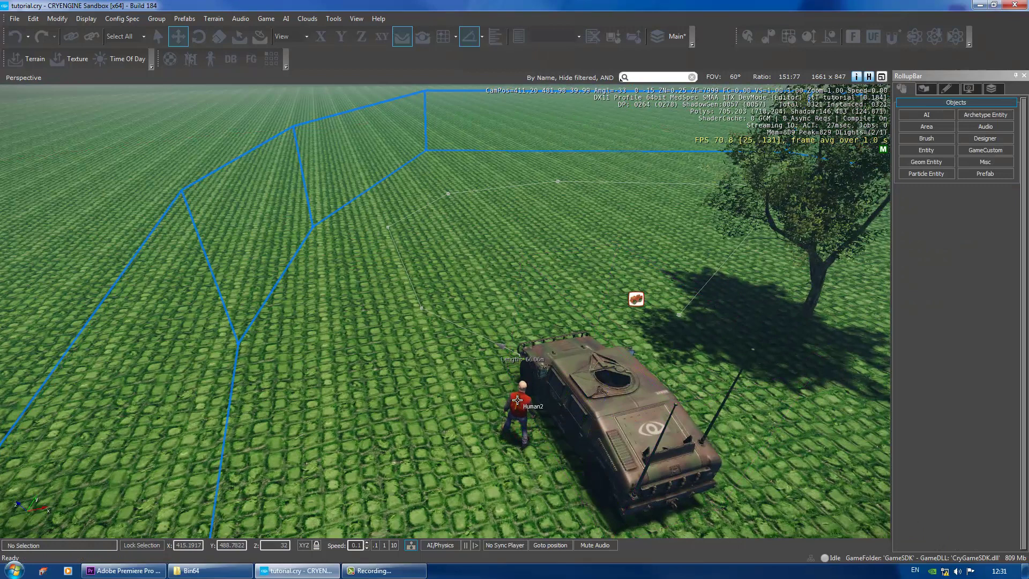
left_click(517, 400)
right_click(519, 401)
mouse_move(541, 403)
left_click(625, 407)
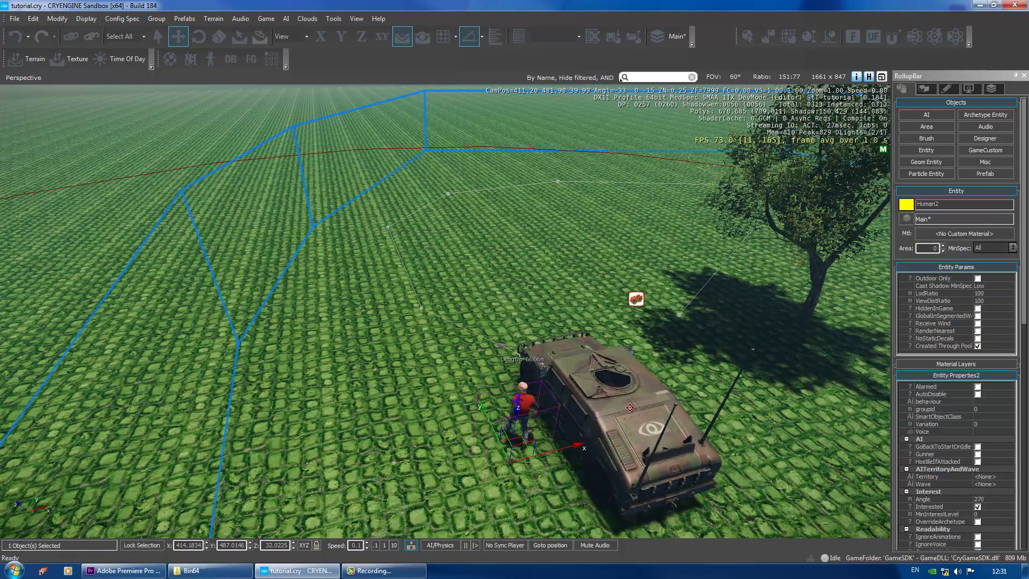
right_click_drag(668, 400, 568, 374)
- Add a Vehicle:FollowPath node and connect the Vehicle:Enter node's done output to its sync input
right_click(524, 375)
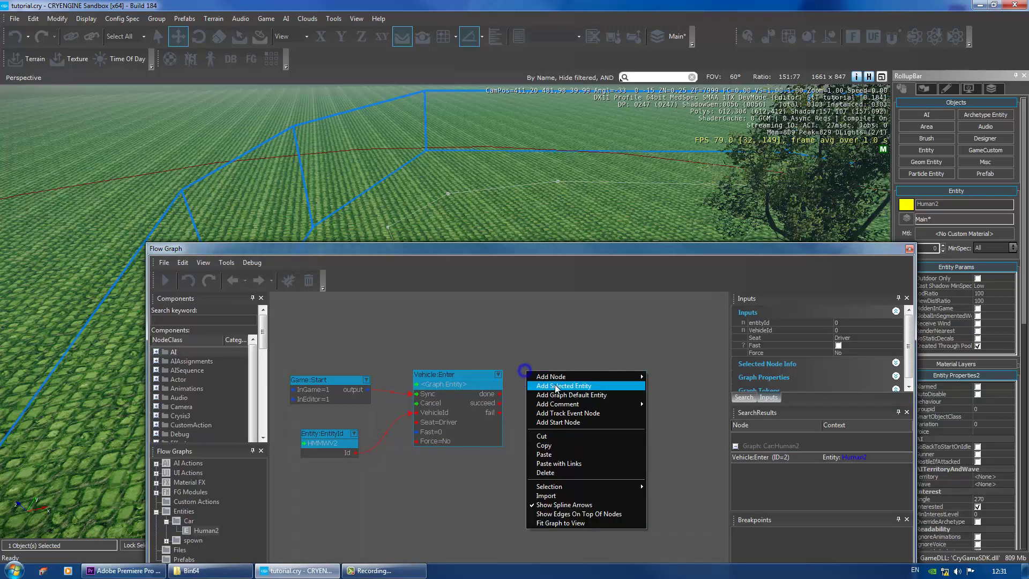
mouse_move(571, 378)
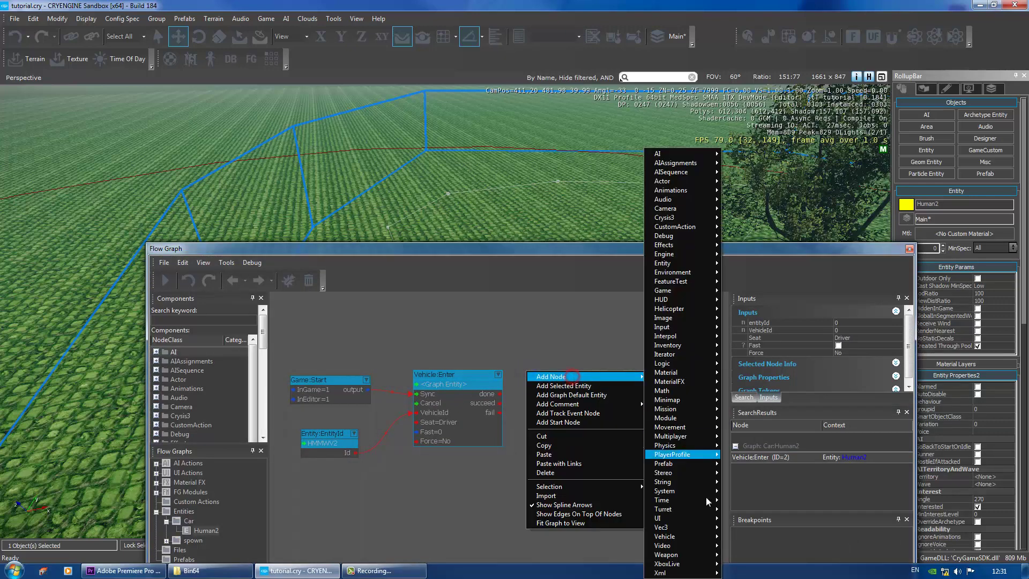
left_click(688, 538)
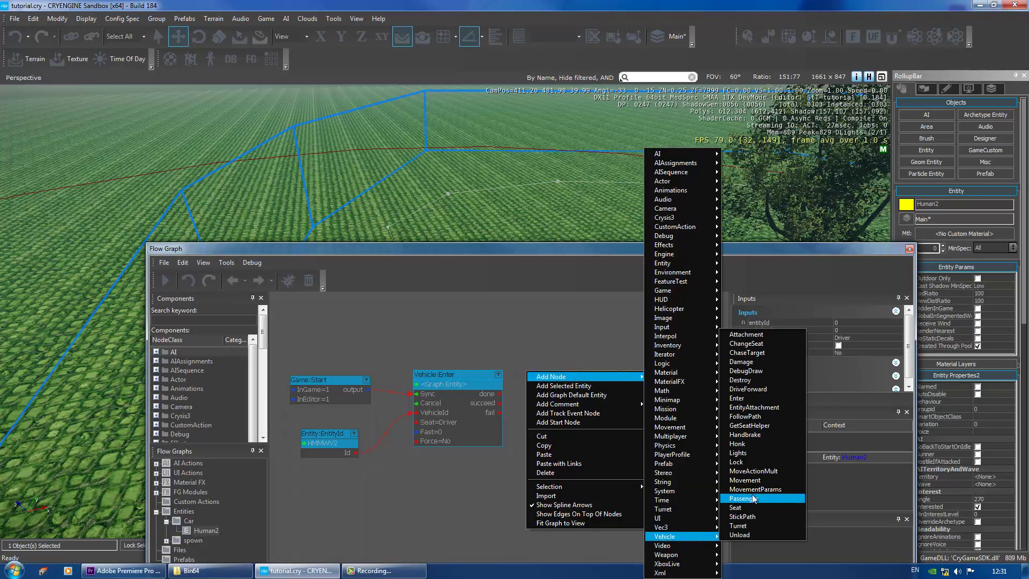
left_click(753, 418)
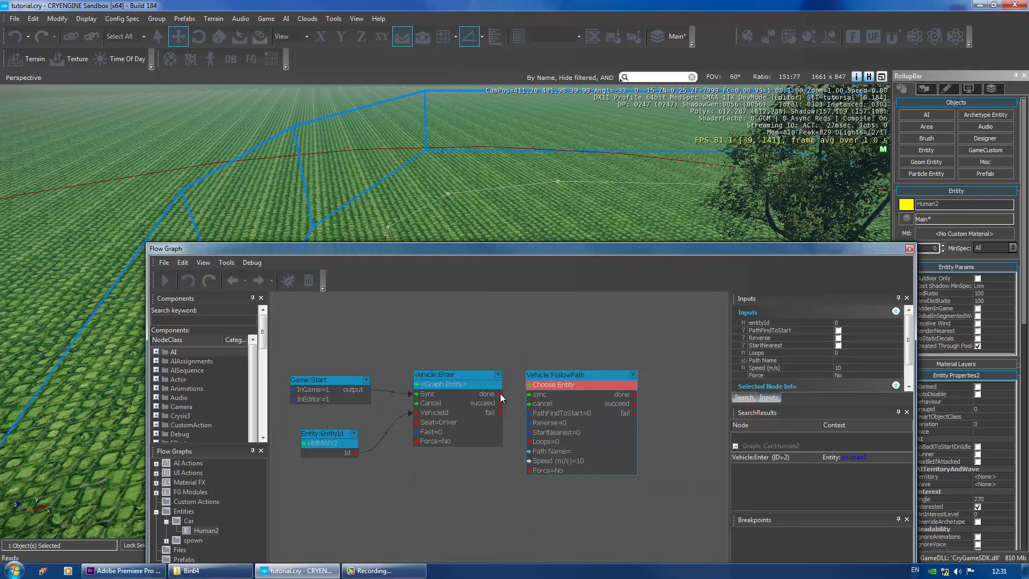
left_click_drag(502, 397, 531, 397)
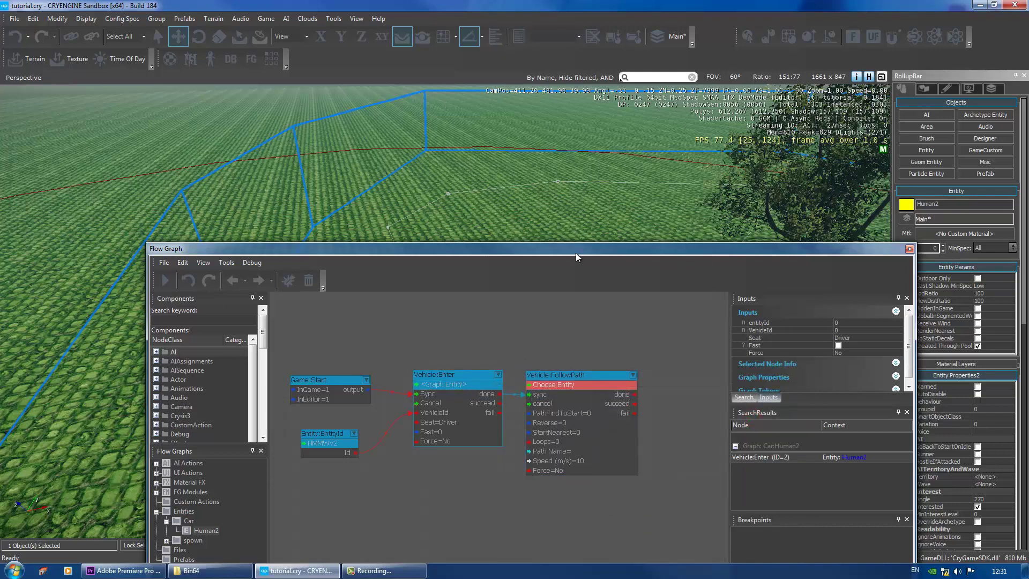
- Assign the HMMWV as the entity of the Vehicle:FollowPath node and space the node away from Vehicle:Enter
left_click_drag(585, 246, 664, 345)
left_click(636, 300)
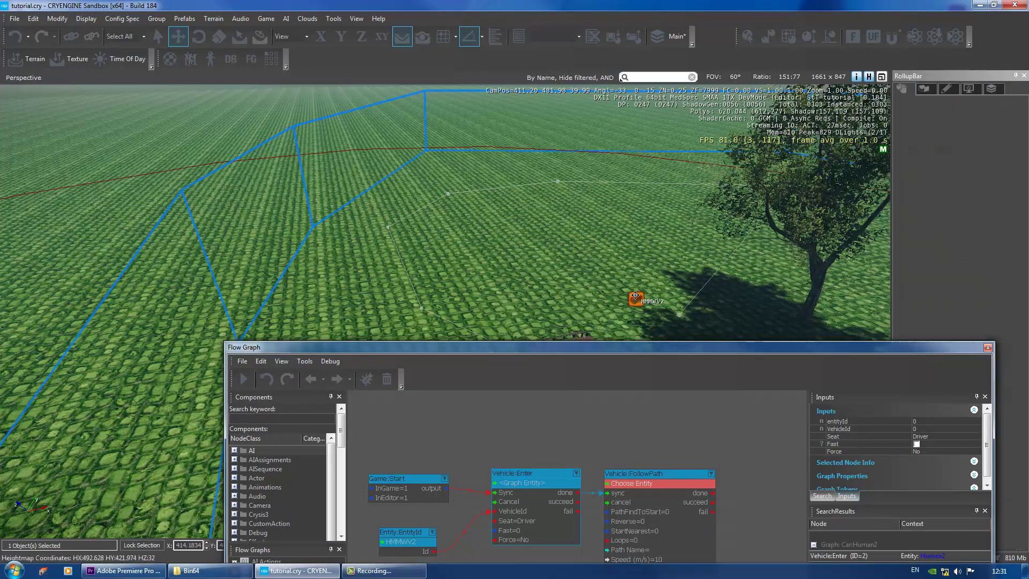
left_click_drag(659, 476, 665, 470)
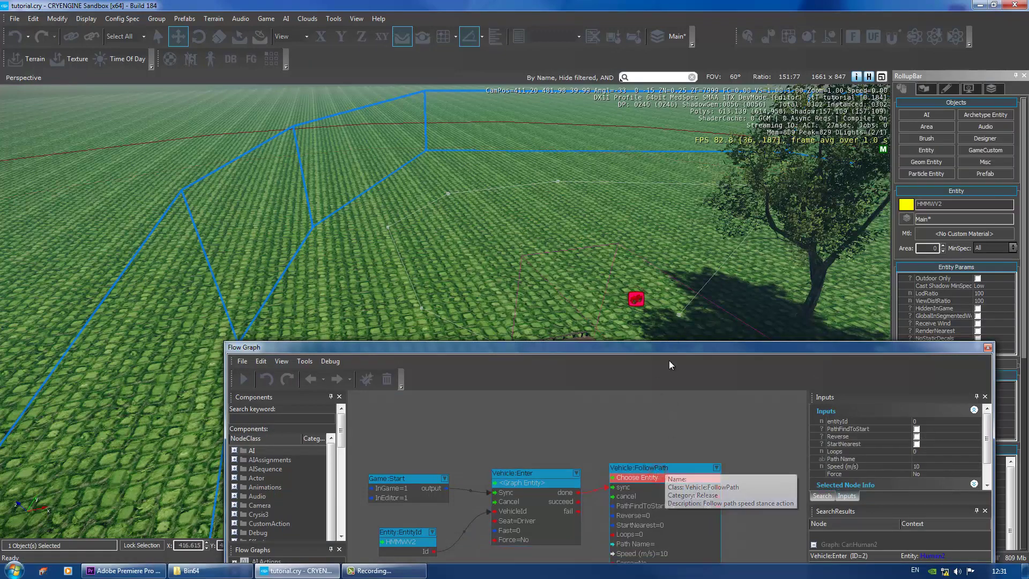
left_click_drag(675, 349, 586, 211)
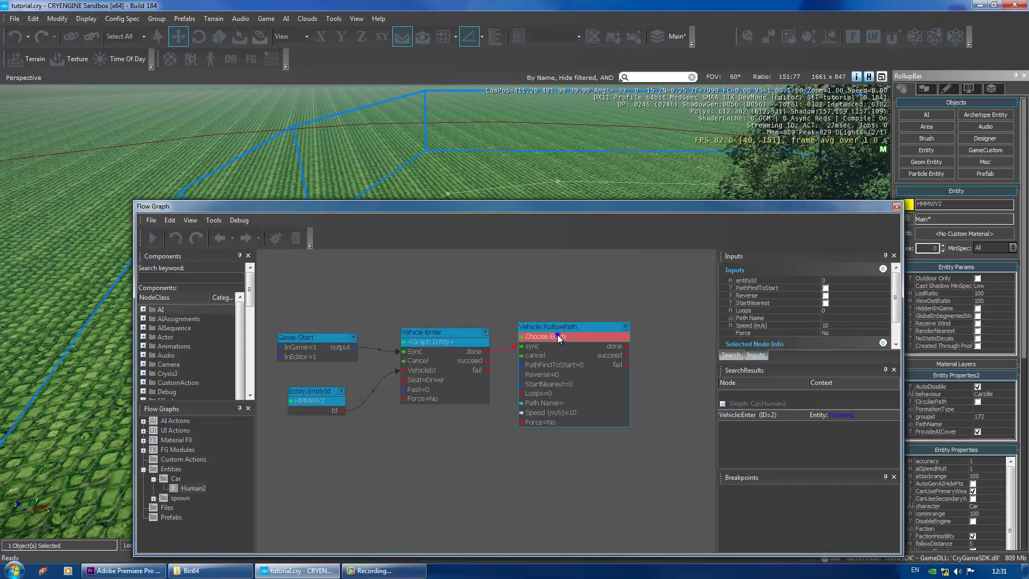
right_click(558, 336)
left_click(592, 342)
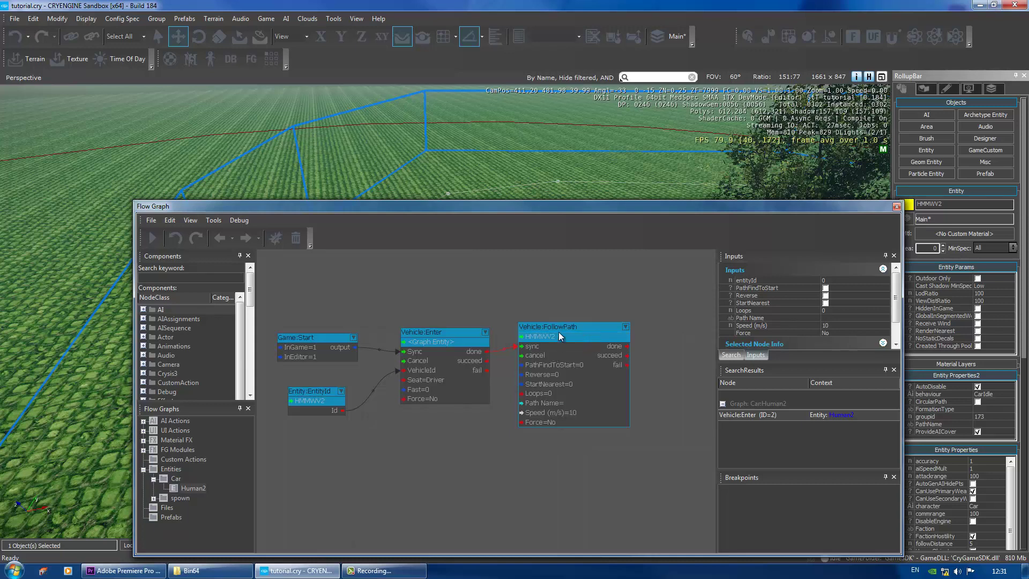
left_click_drag(565, 325, 581, 326)
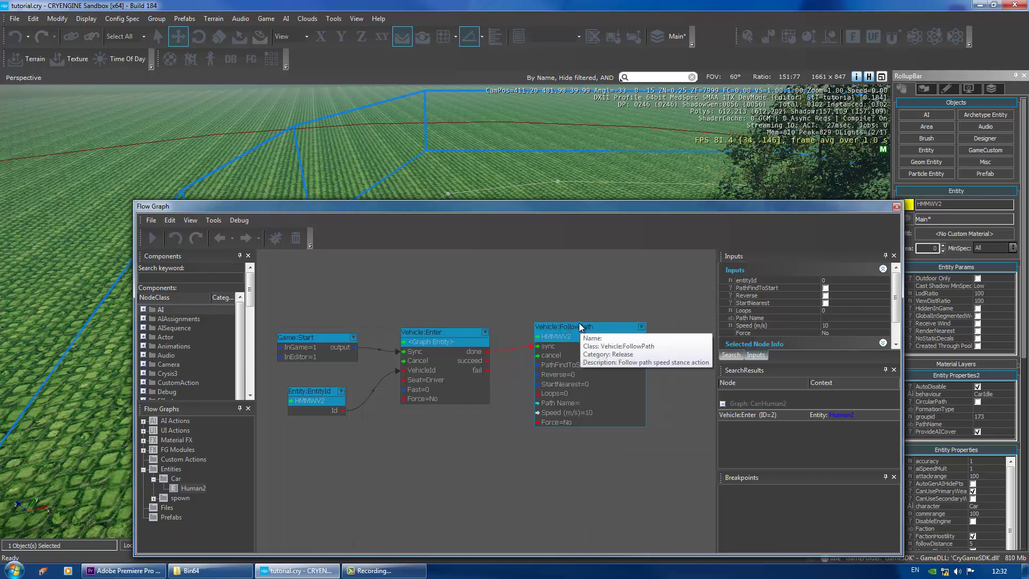
- Copy the AI path's name into the Vehicle:FollowPath node's Path Name as AIPath2 and close the flow graph
left_click(562, 181)
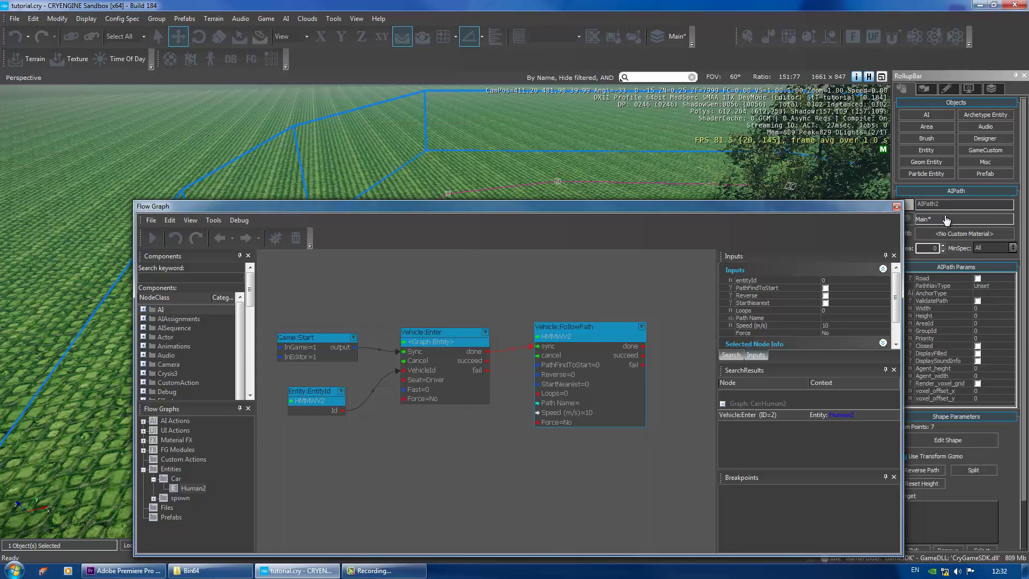
left_click(933, 205)
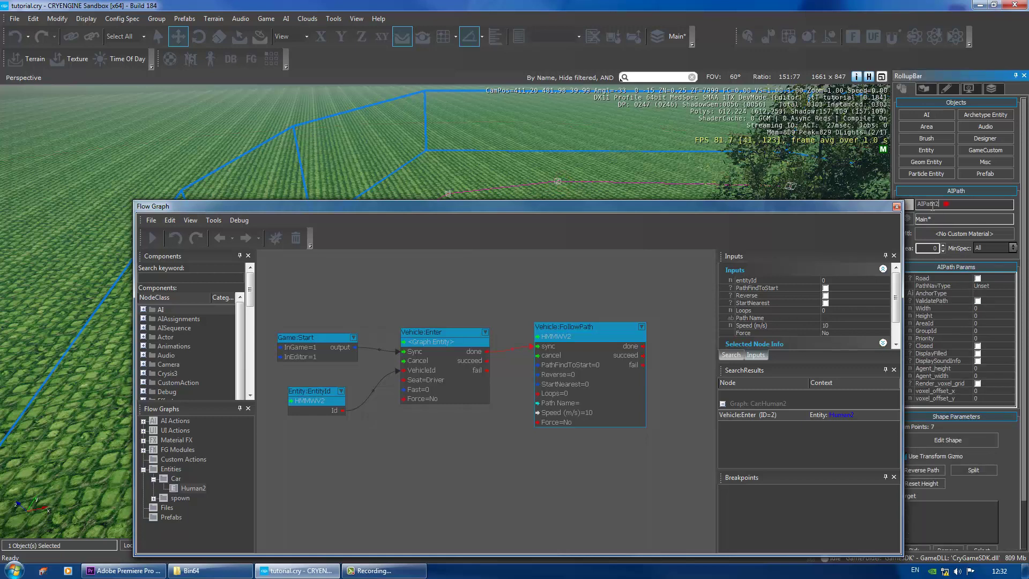
left_click(606, 330)
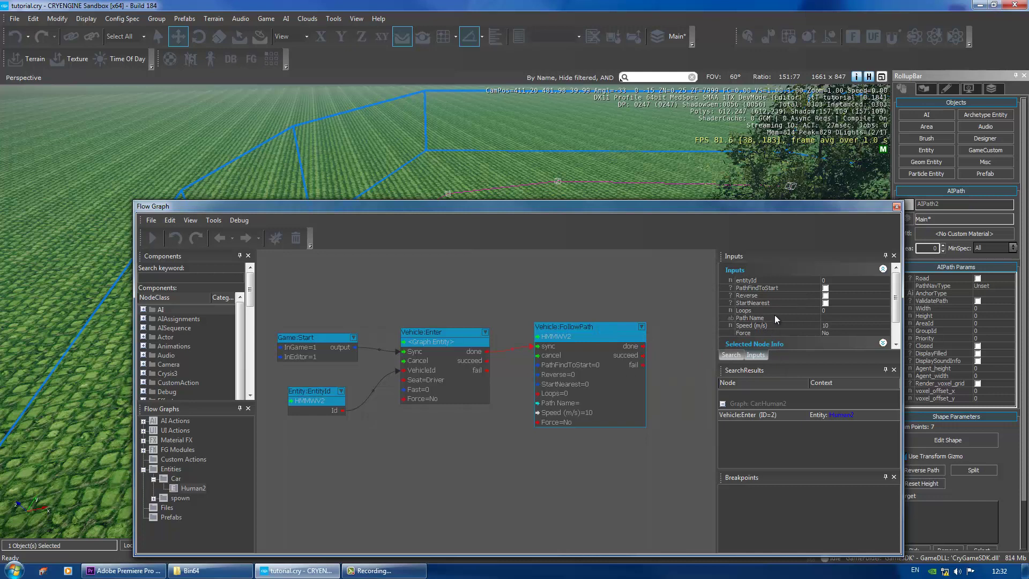
left_click(822, 318)
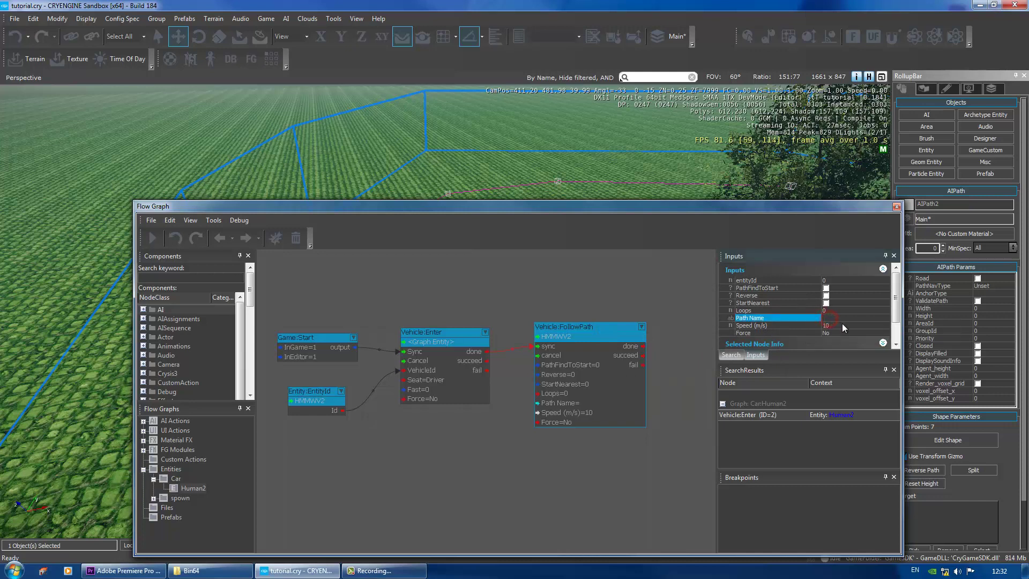
left_click(643, 460)
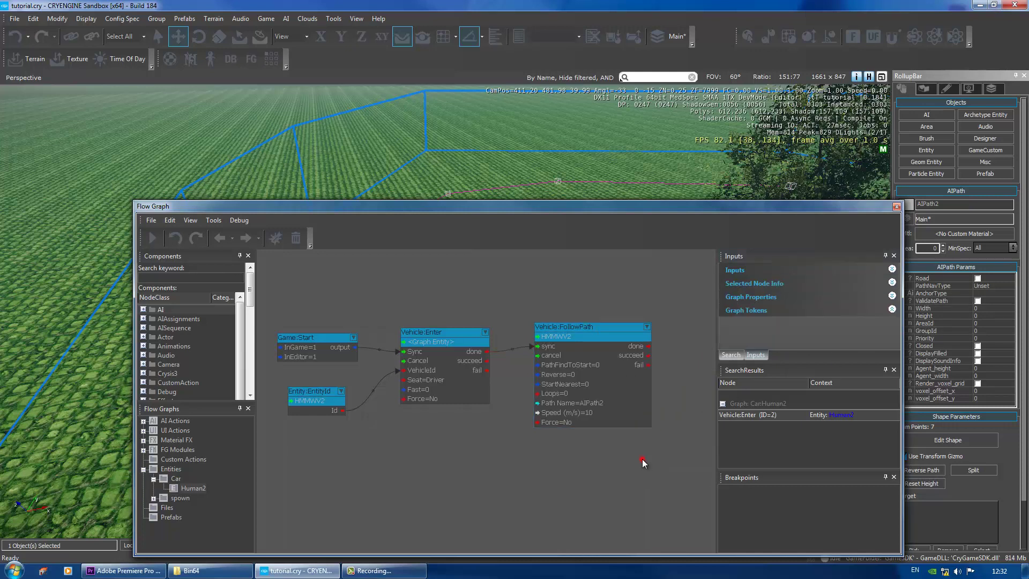
left_click(897, 207)
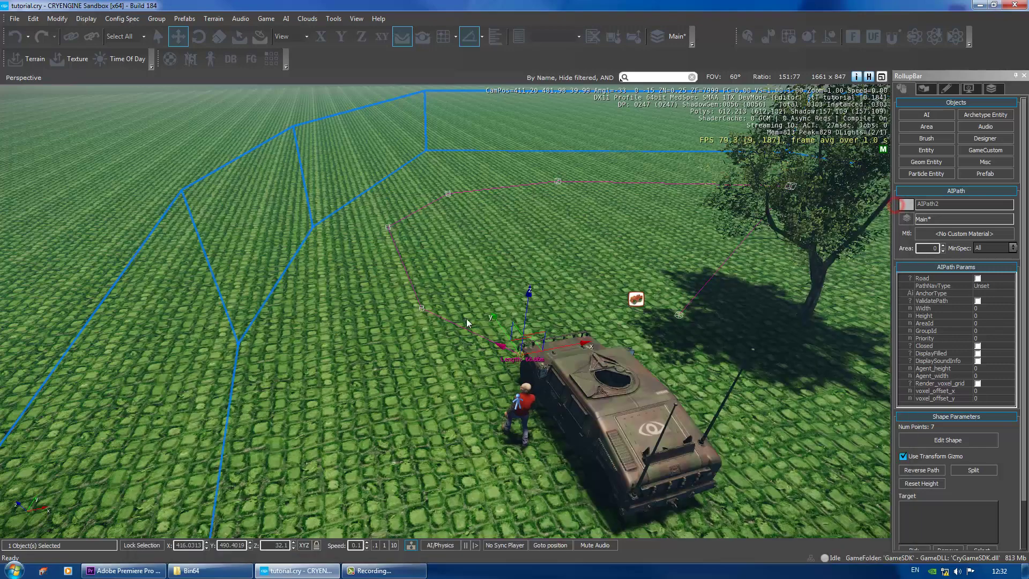
- Run the AI/Physics simulation, watch the HMMWV drive along the AI path, and stop the simulation
right_click_drag(526, 343, 579, 351)
key("a")
left_click(440, 545)
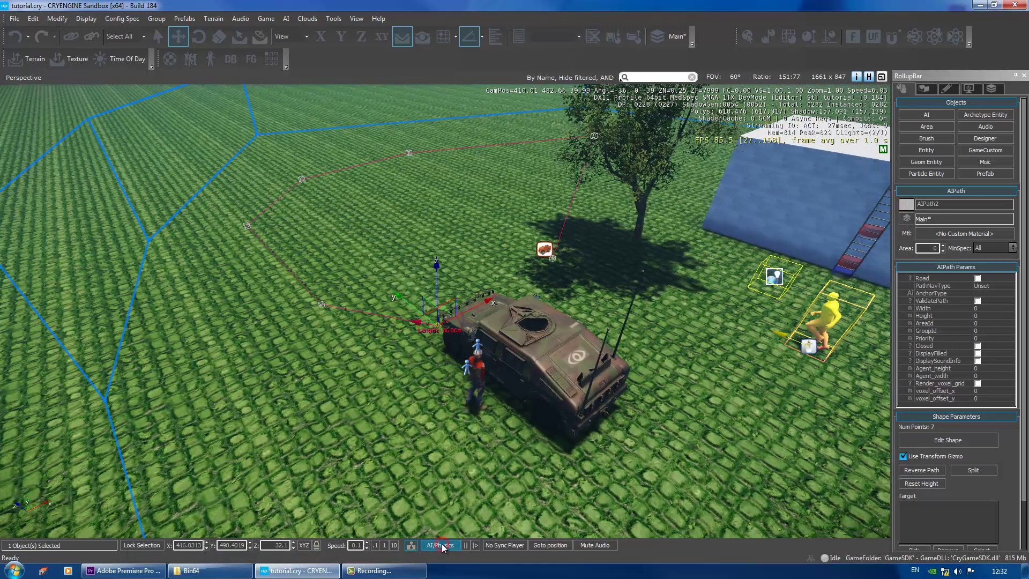
left_click(442, 480)
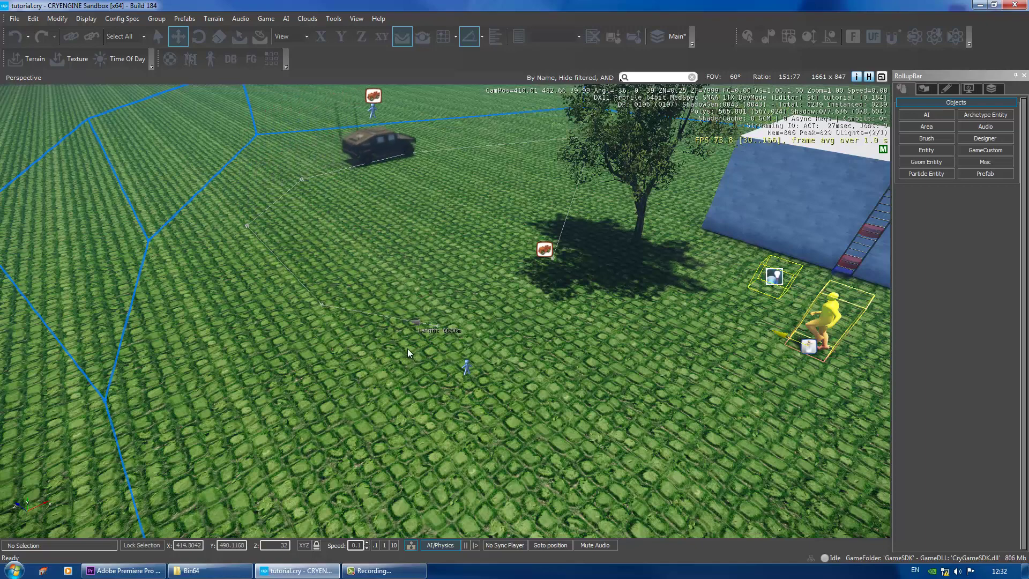
key("a")
right_click_drag(386, 289, 386, 289)
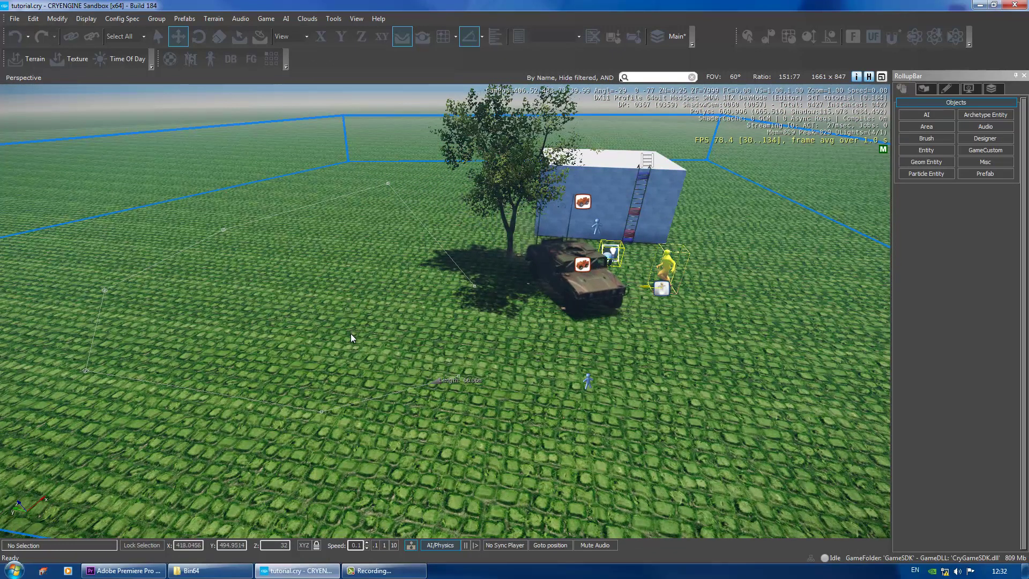
left_click(441, 545)
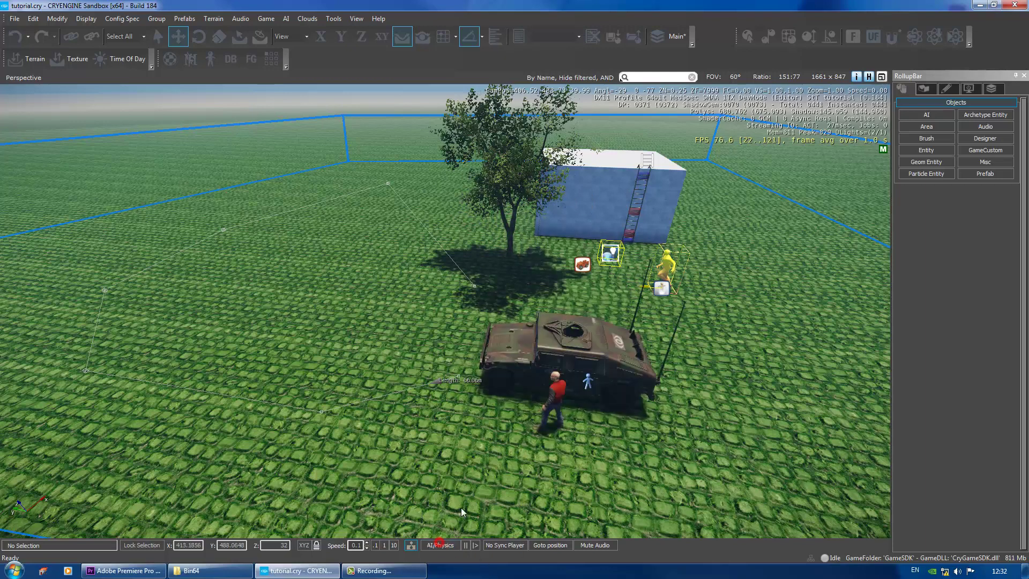
- Edit the AIPath's shape, moving its last two points inward, away from the tree and its shadow
left_click(476, 286)
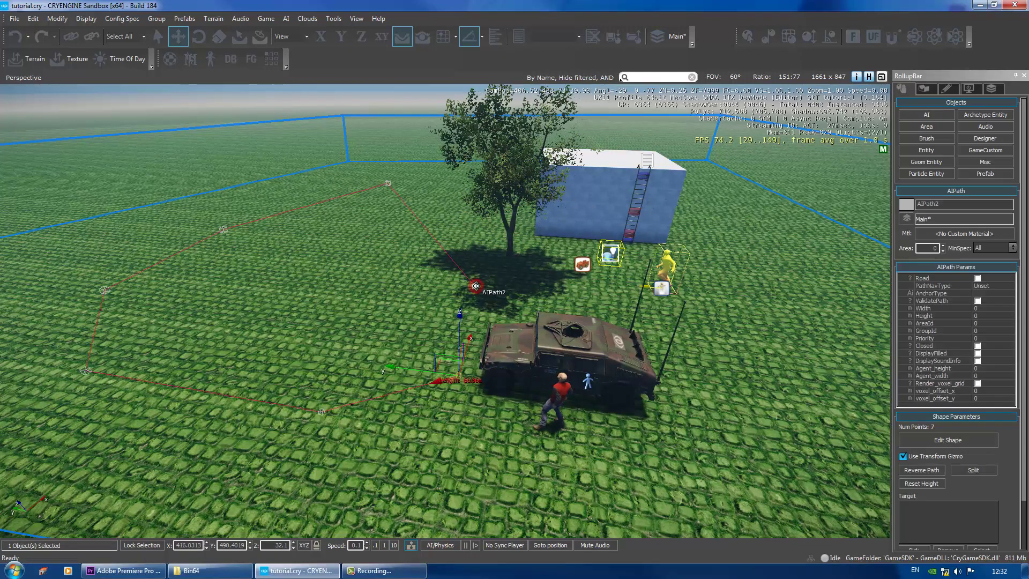
left_click(949, 440)
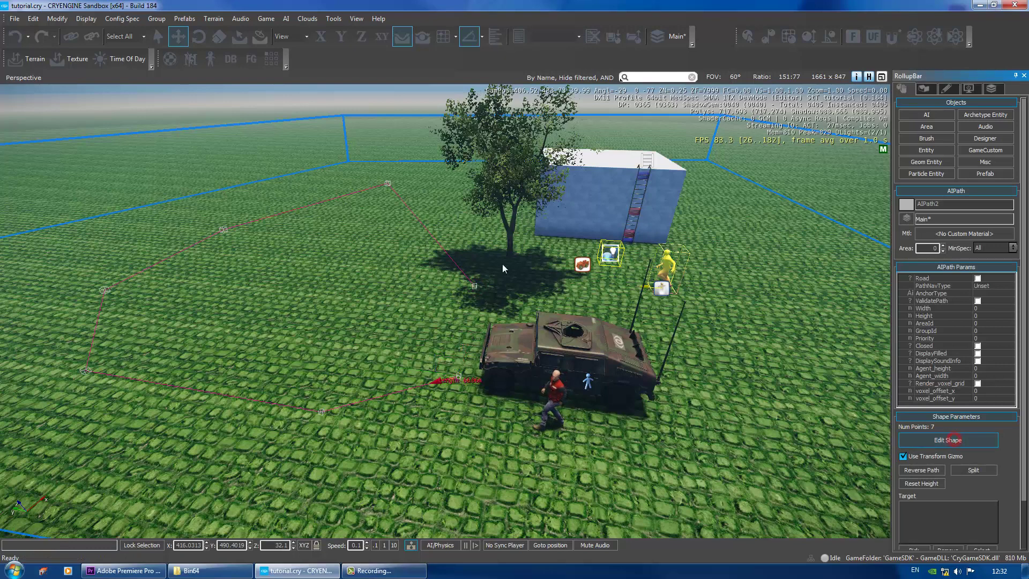
left_click_drag(476, 287, 406, 314)
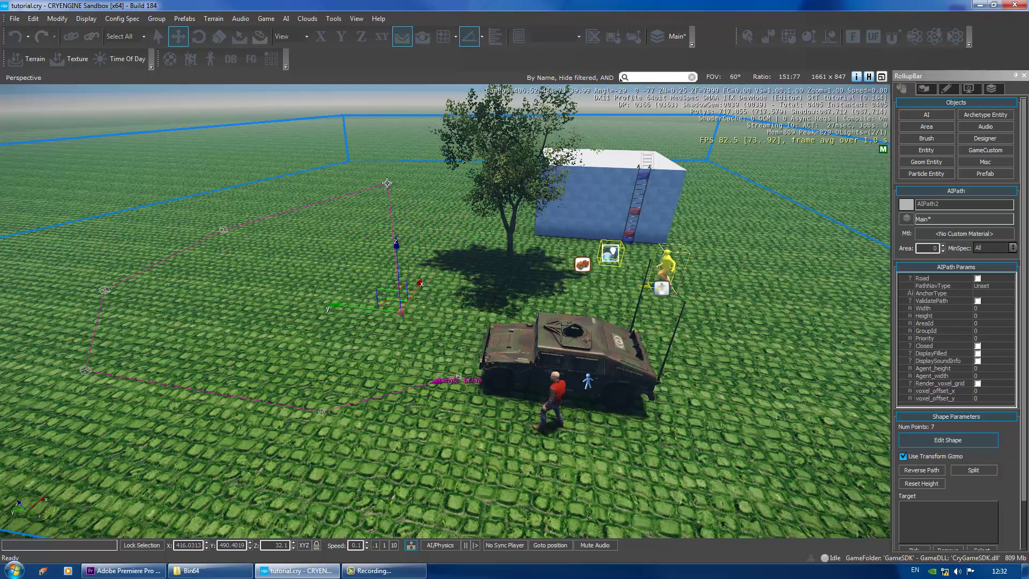
left_click_drag(375, 175, 346, 221)
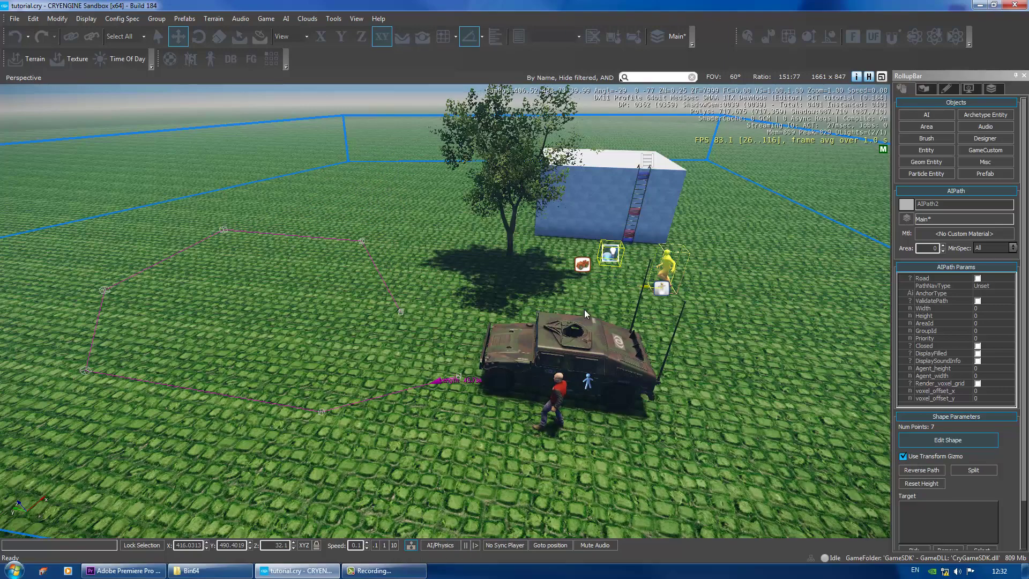
right_click_drag(624, 409, 629, 412)
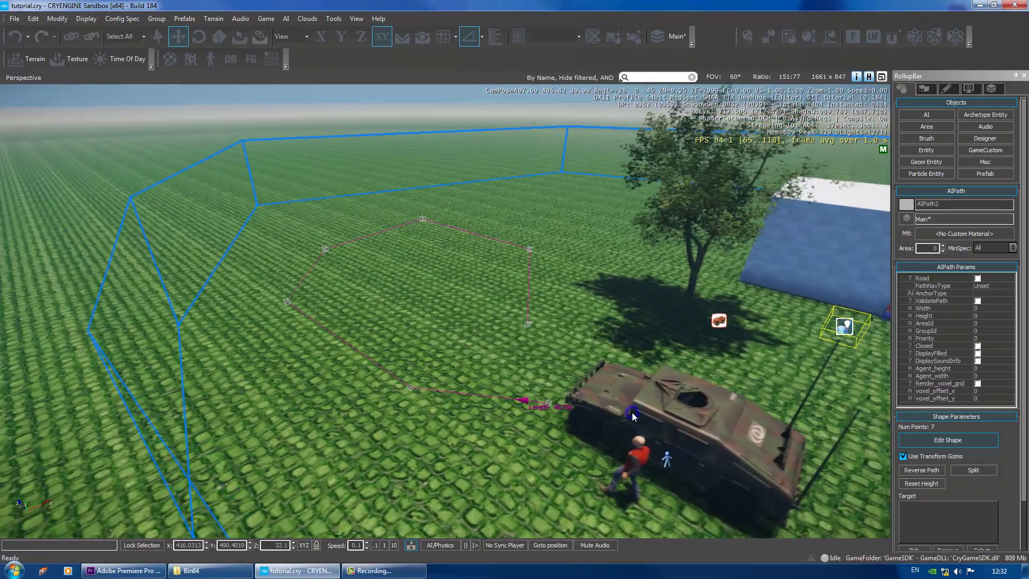
middle_click_drag(628, 412, 549, 319)
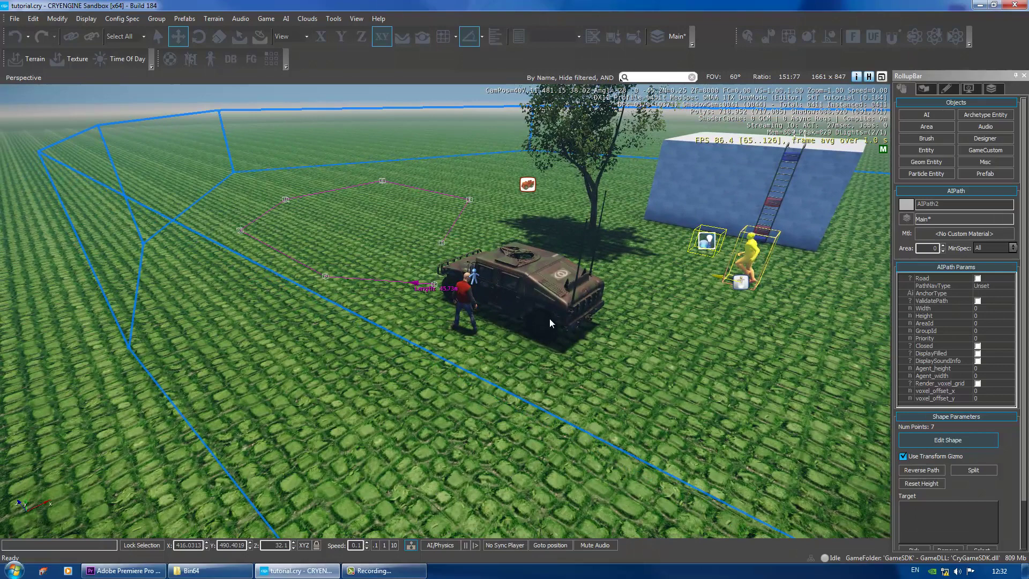
left_click(473, 280)
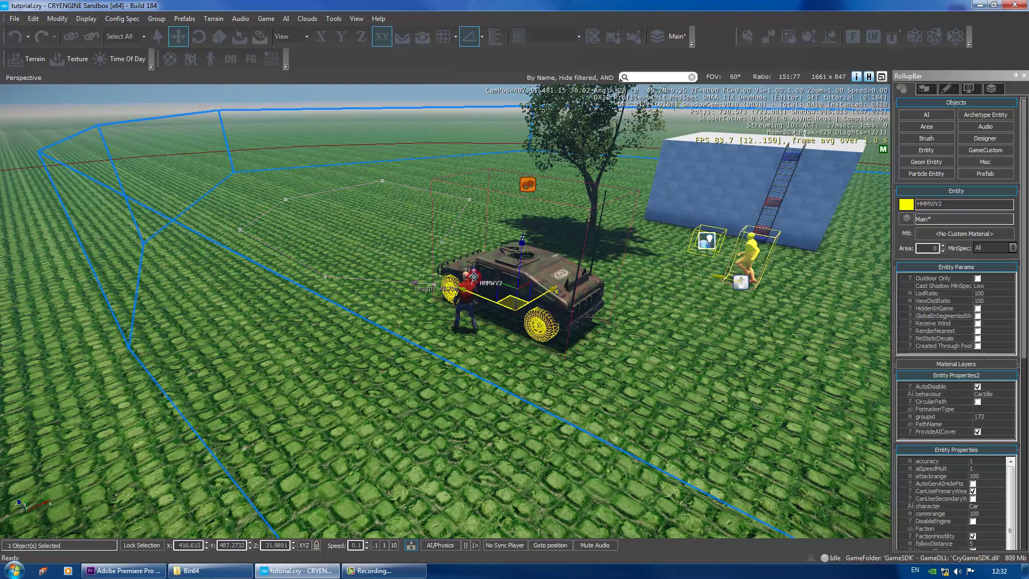
right_click(474, 277)
left_click(436, 333)
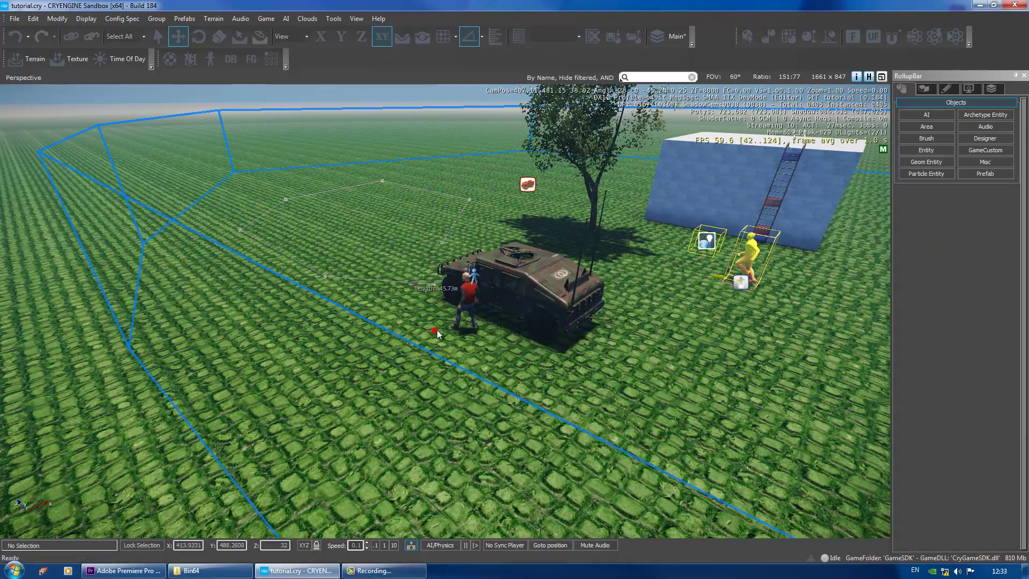
- Open the flow graph of the human character standing beside the HMMWV
middle_click_drag(436, 333, 498, 328)
right_click_drag(498, 328, 430, 329)
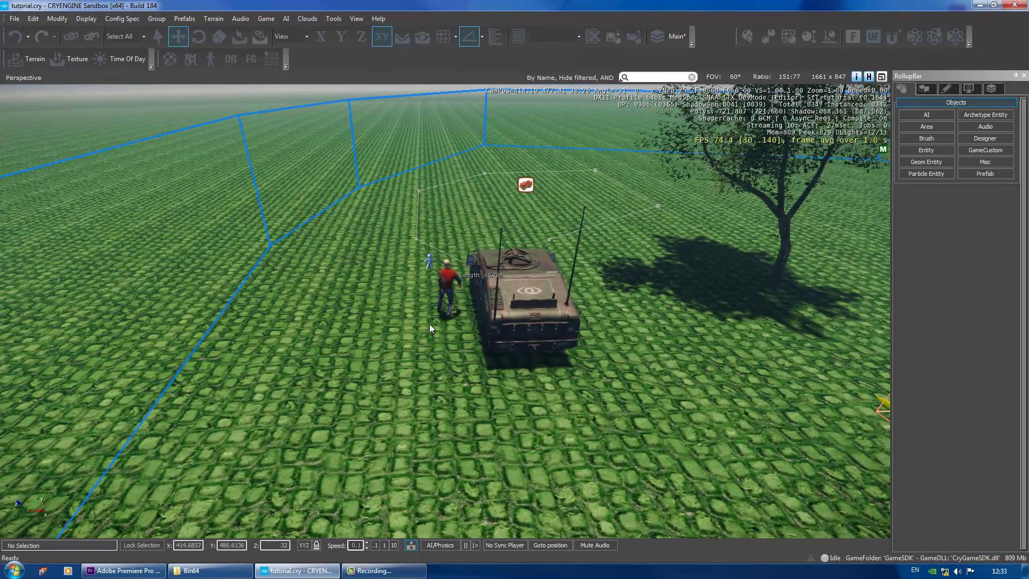
left_click(427, 266)
right_click(431, 261)
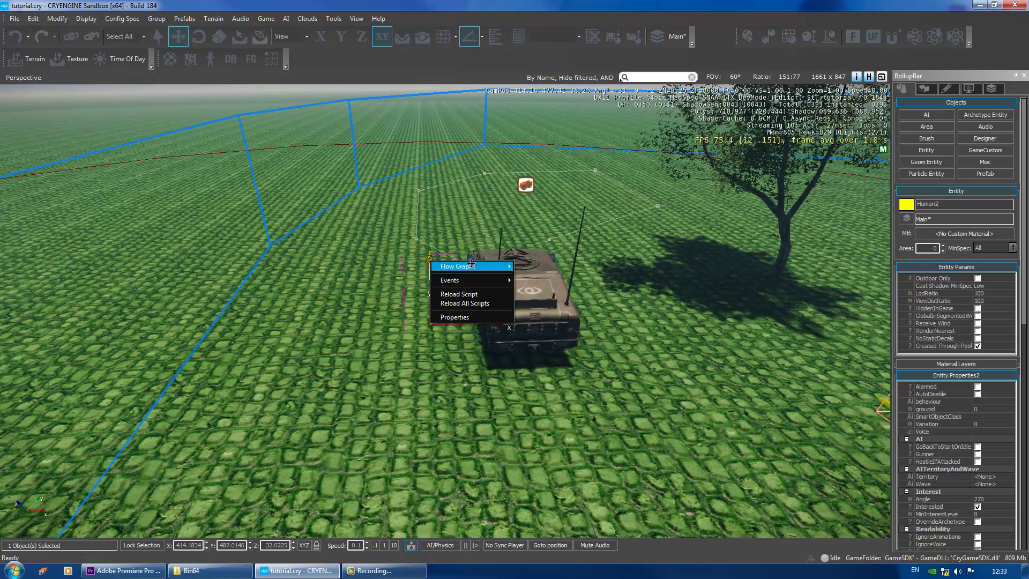
mouse_move(471, 265)
left_click(544, 267)
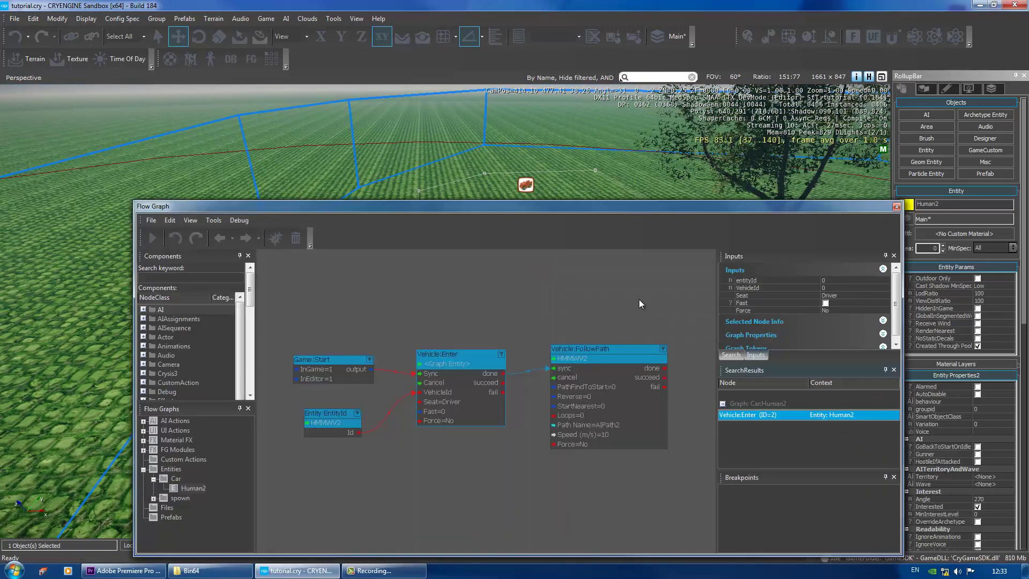
- Add a Vehicle:Unload node beside Vehicle:FollowPath and link the FollowPath done output to its Sync input
right_click_drag(611, 298, 427, 263)
scroll(429, 265, "down", 1)
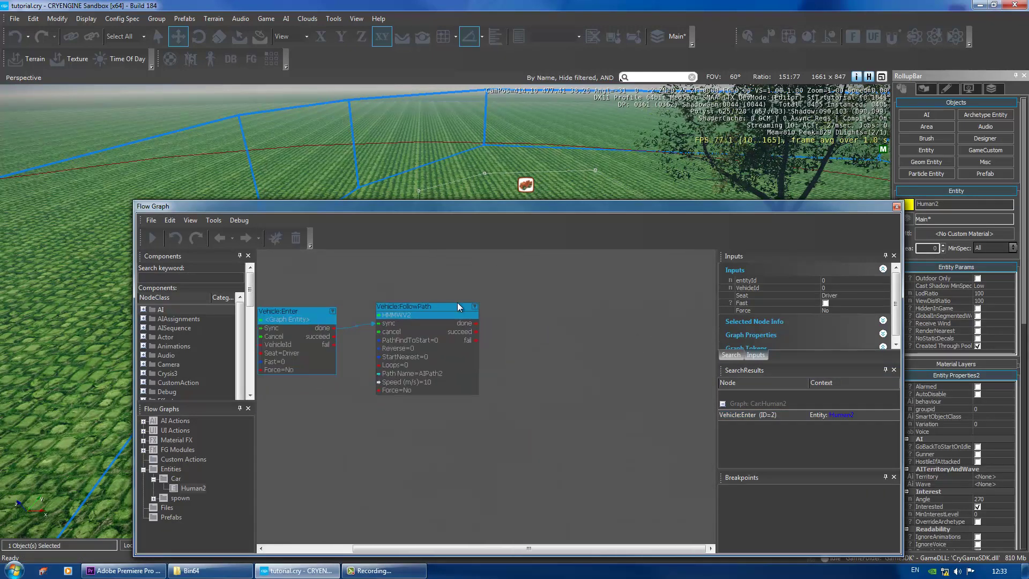
scroll(531, 349, "up", 1)
right_click(507, 349)
left_click(542, 349)
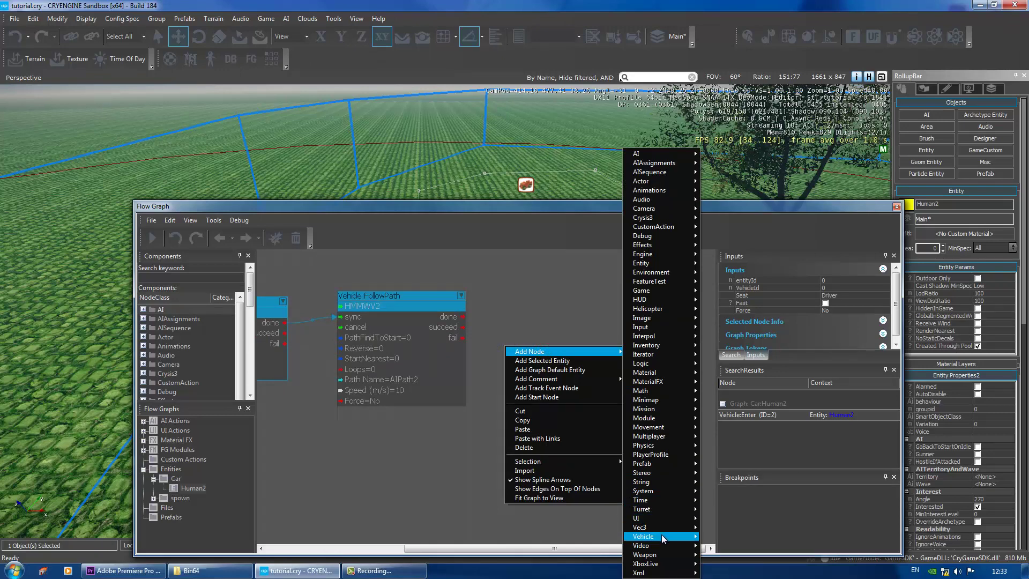
mouse_move(664, 538)
left_click(726, 535)
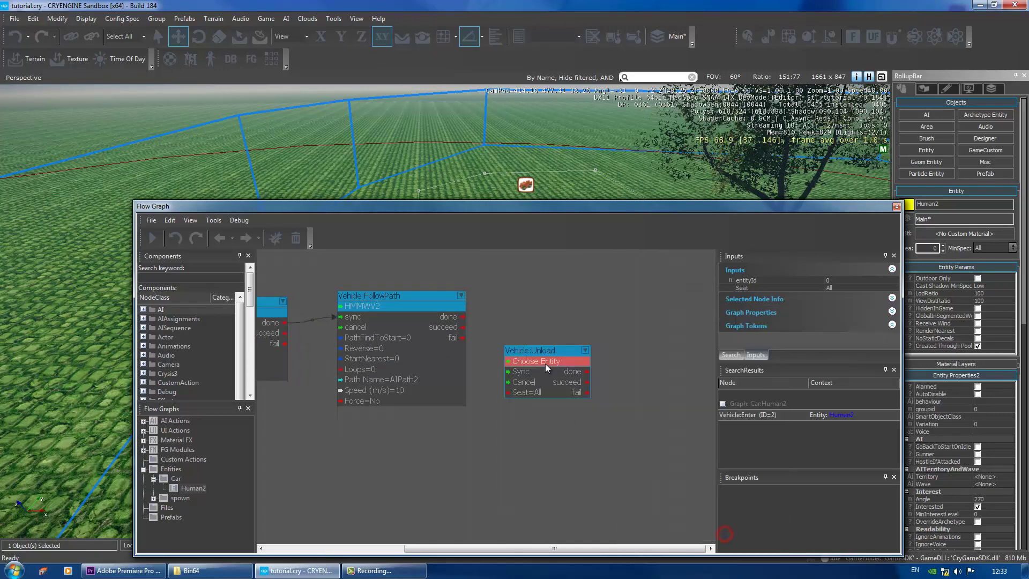
left_click_drag(549, 351, 529, 302)
left_click_drag(460, 316, 491, 325)
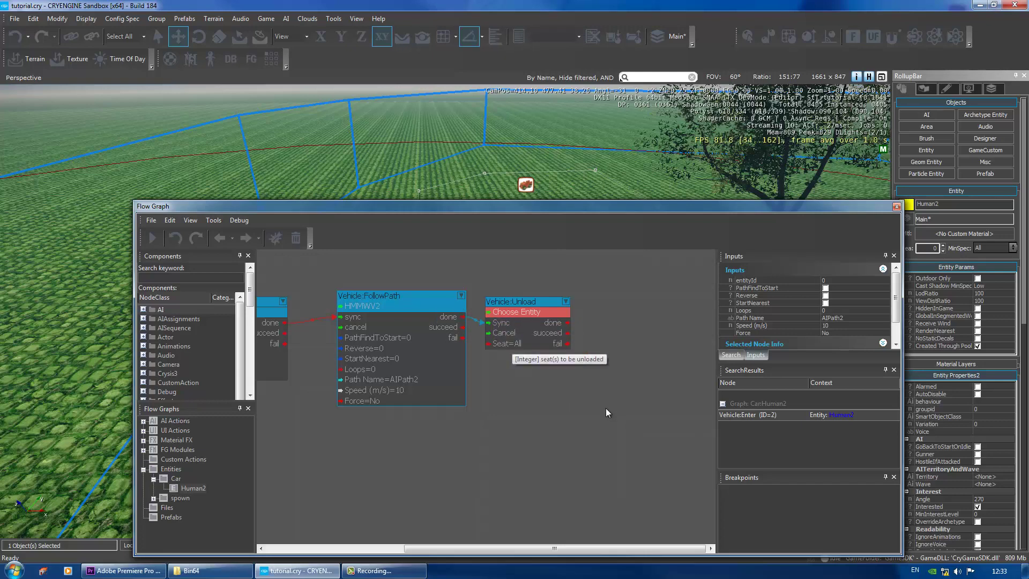
- Assign the HMMWV as the entity of the Vehicle:Unload node and close the flow graph
left_click(525, 181)
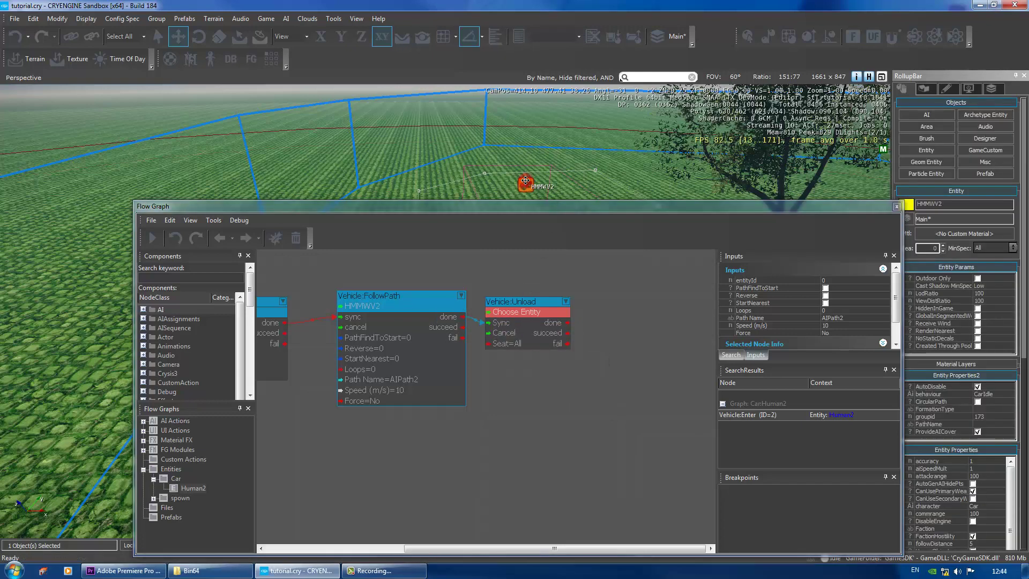
right_click(524, 314)
left_click(547, 318)
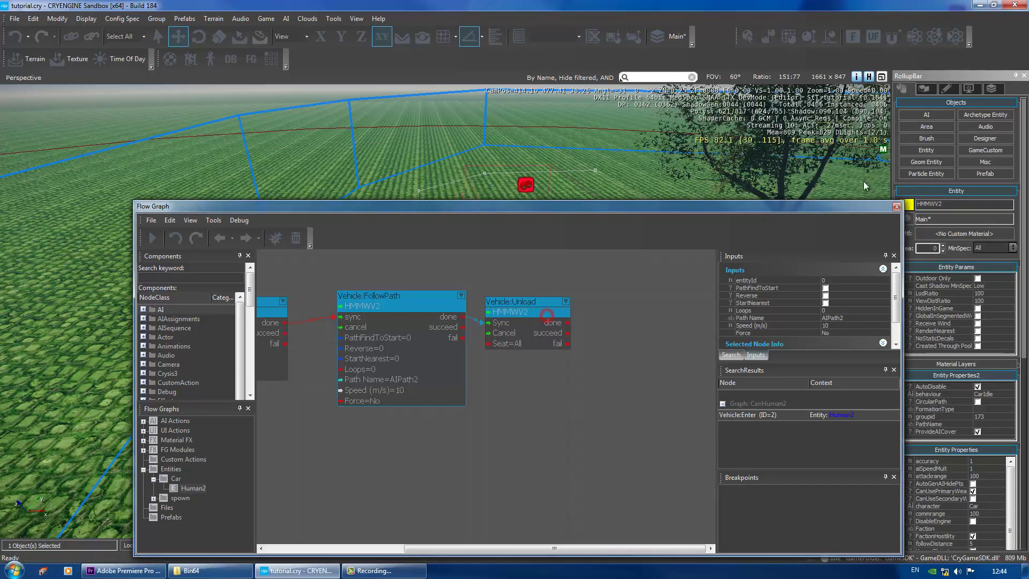
left_click(896, 207)
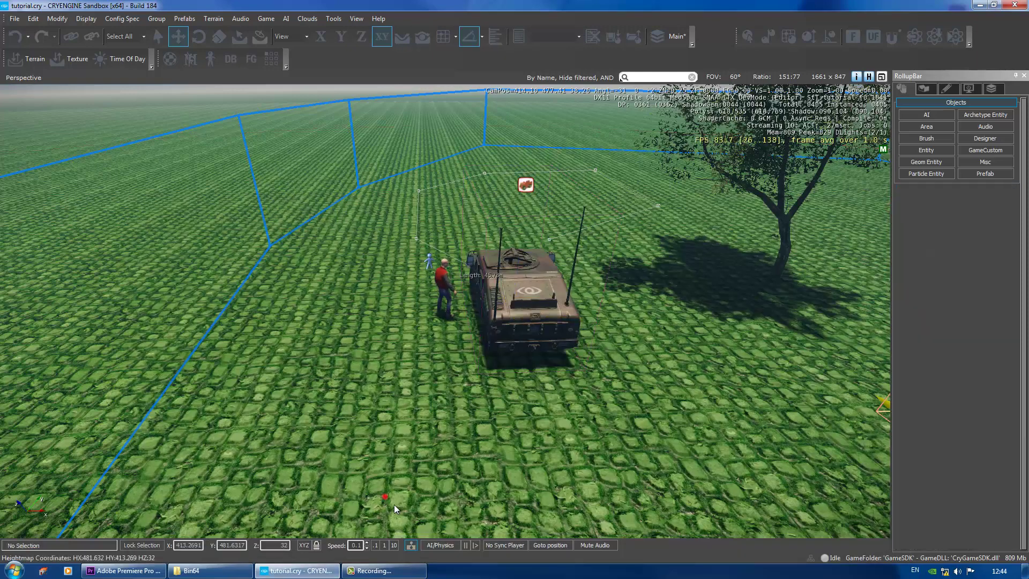
- Run the AI/Physics simulation, watch the human drive the path and leave the HMMWV, and stop the simulation
left_click(439, 544)
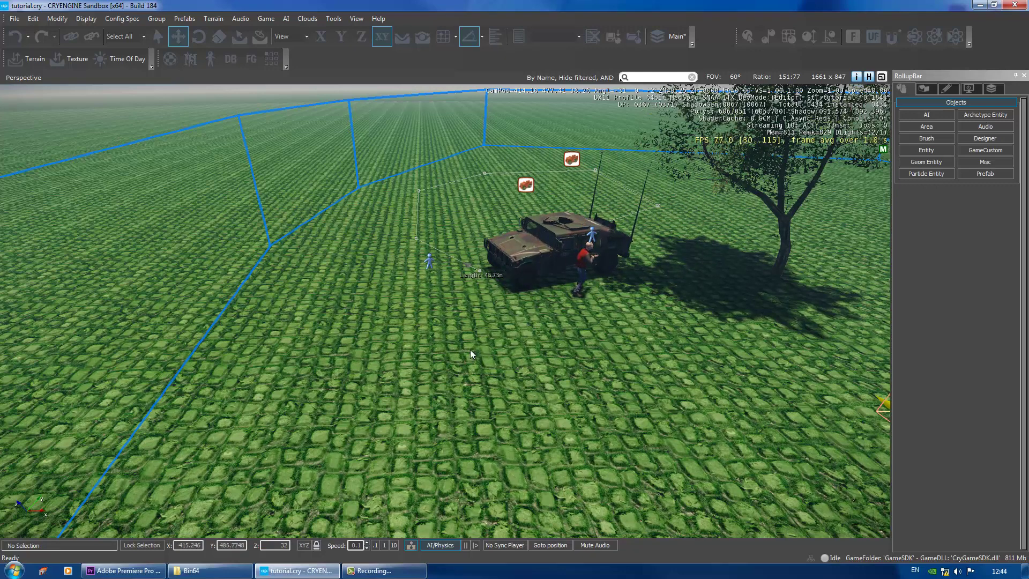
right_click_drag(471, 349, 498, 350)
left_click(438, 545)
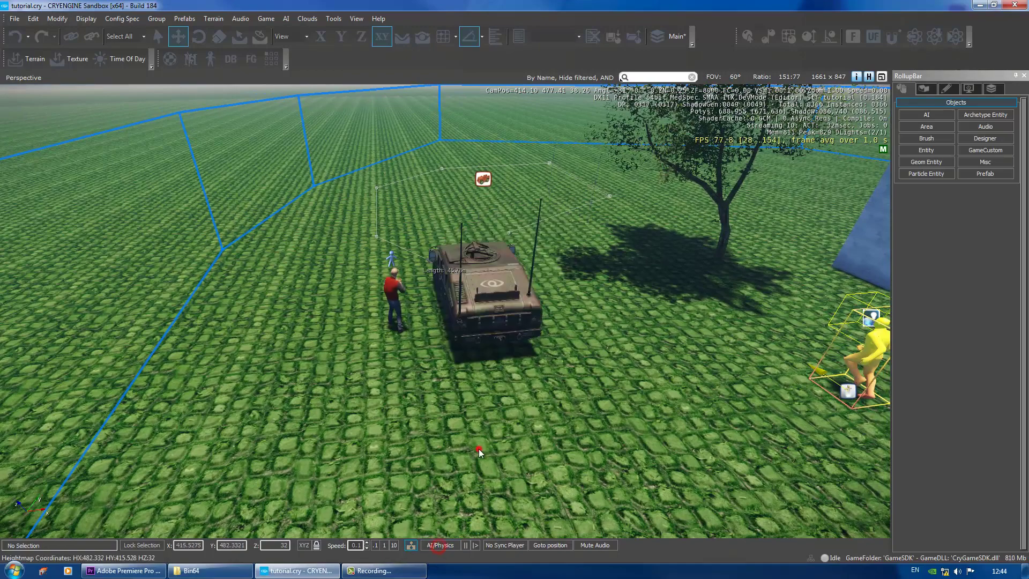
- Enter game mode, walk to the blue block and climb its ladder onto the roof
key("ctrl+g")
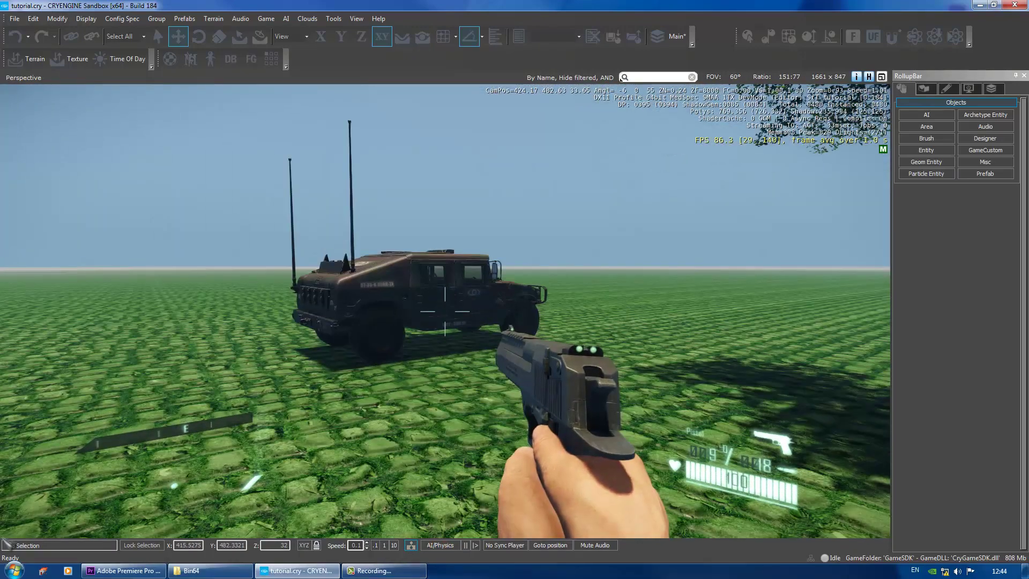
key("s")
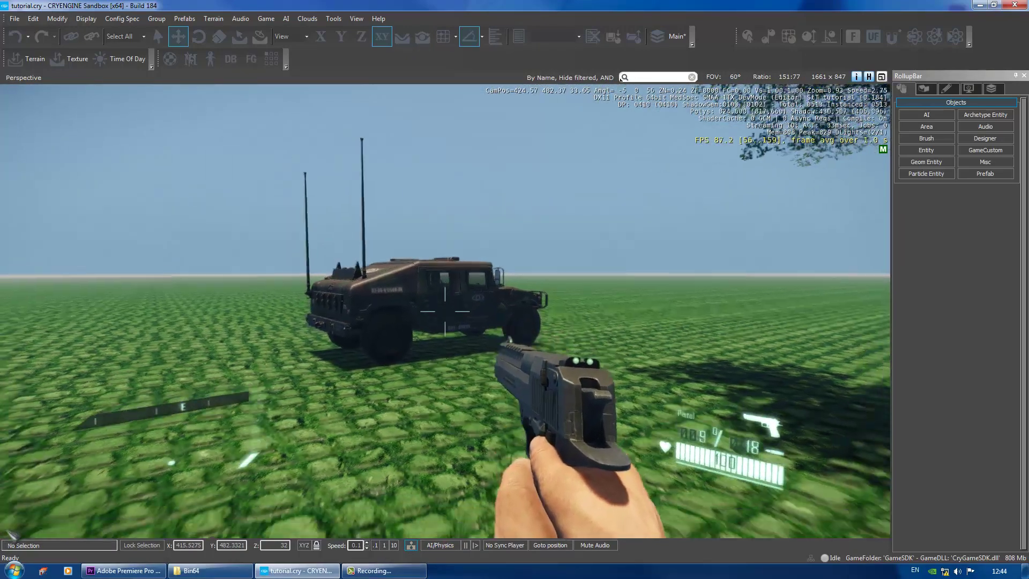
key("w")
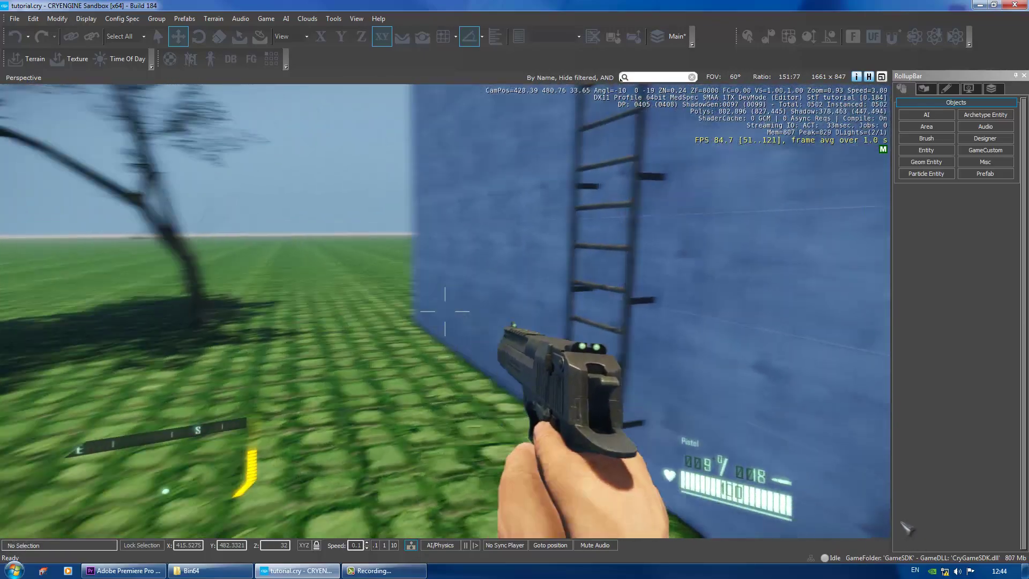
key("f")
key("w")
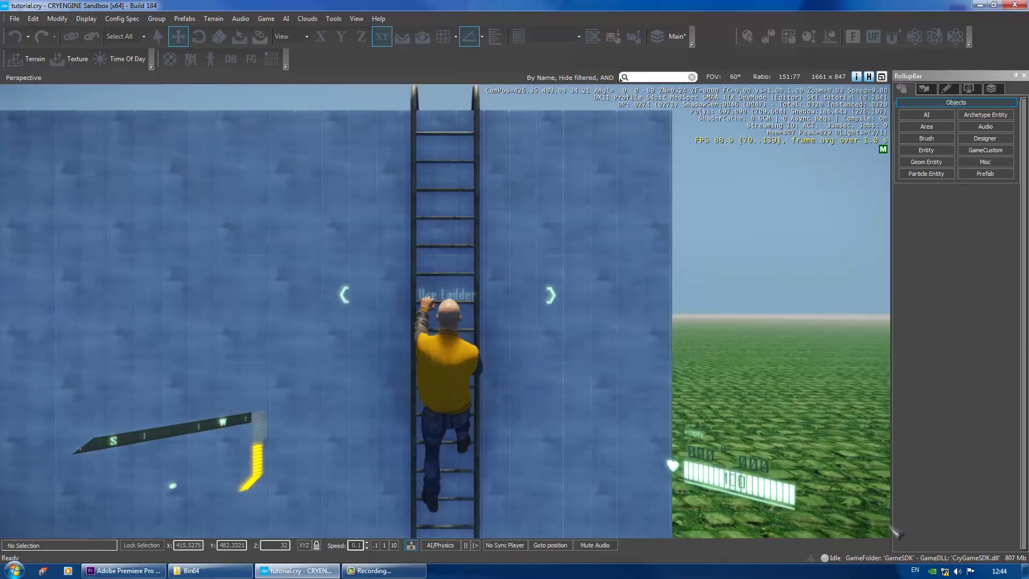
key("w")
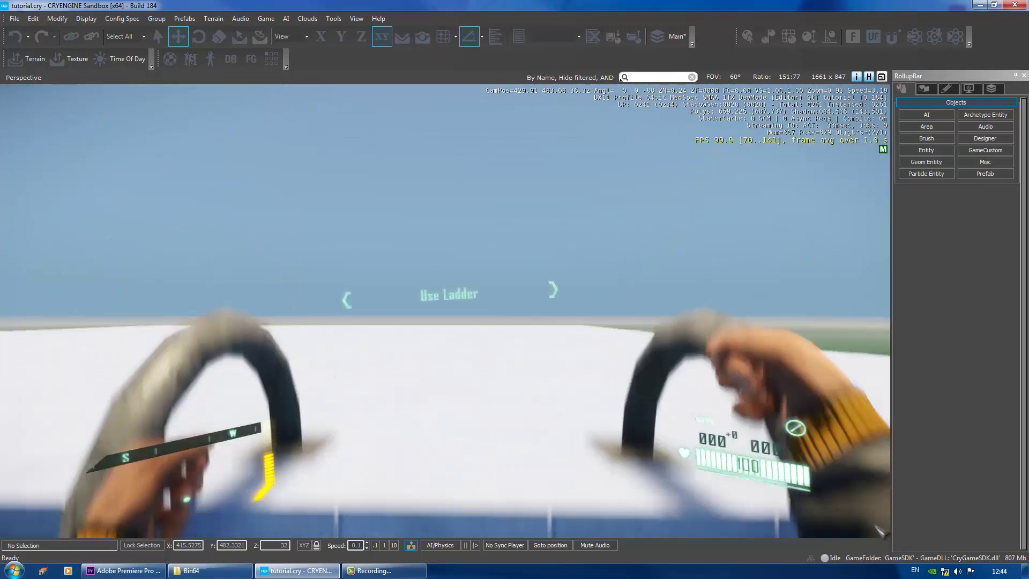
key("w")
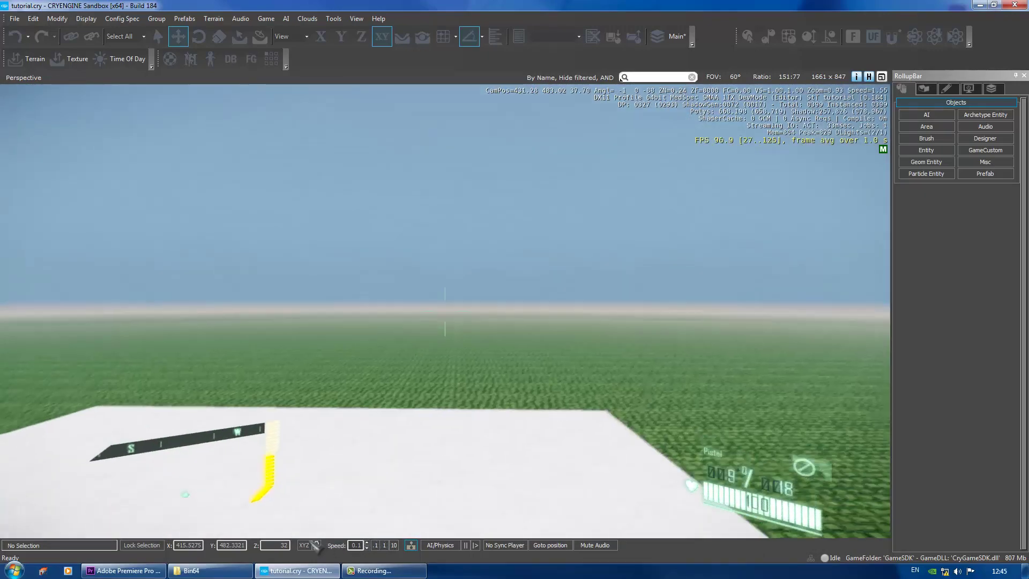
- Get down from the blue block, walk around to the ladder and climb it a second time
key("s")
key("w")
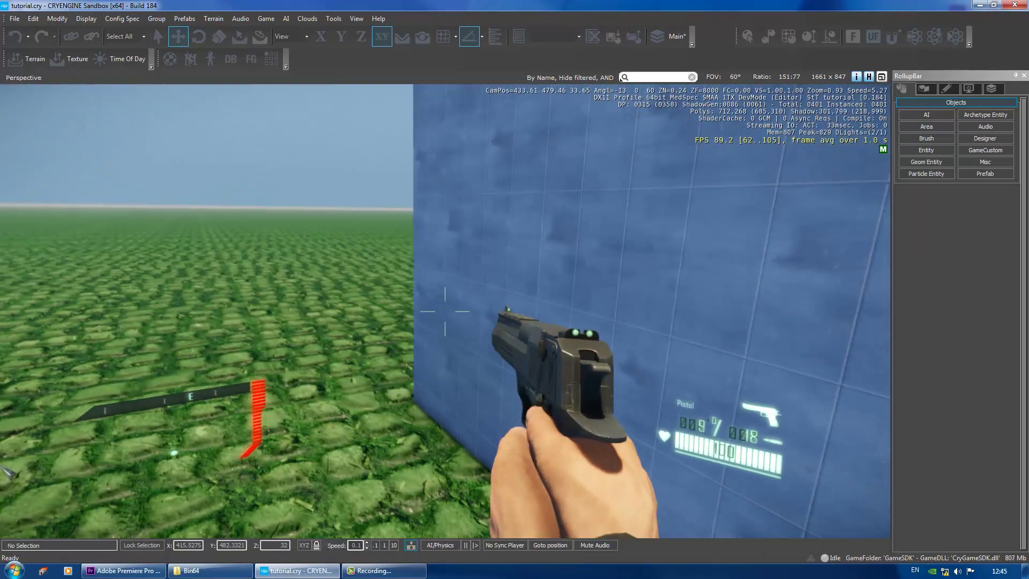
key("w")
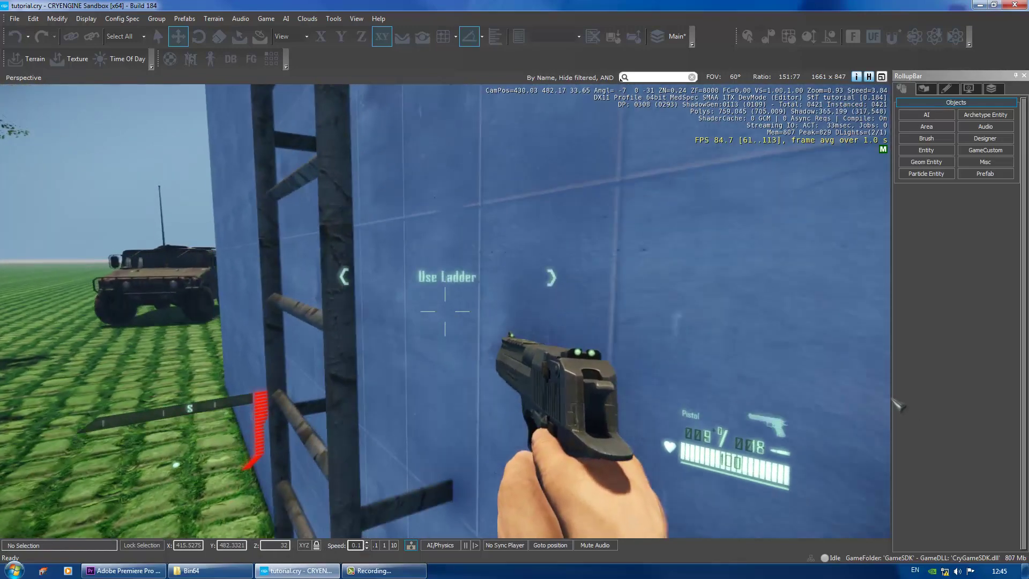
key("F1")
key("f")
key("w")
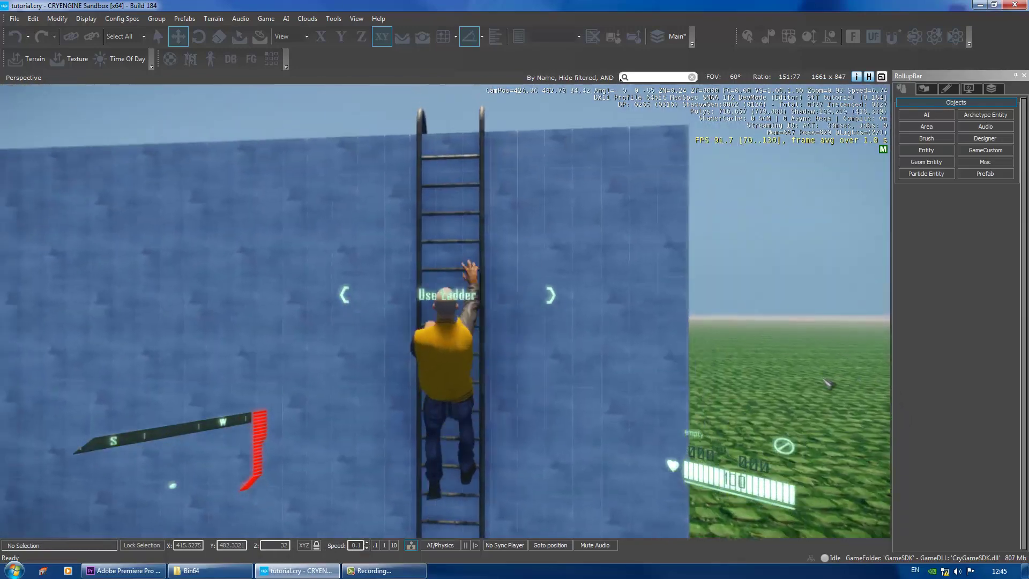
key("F1")
key("w")
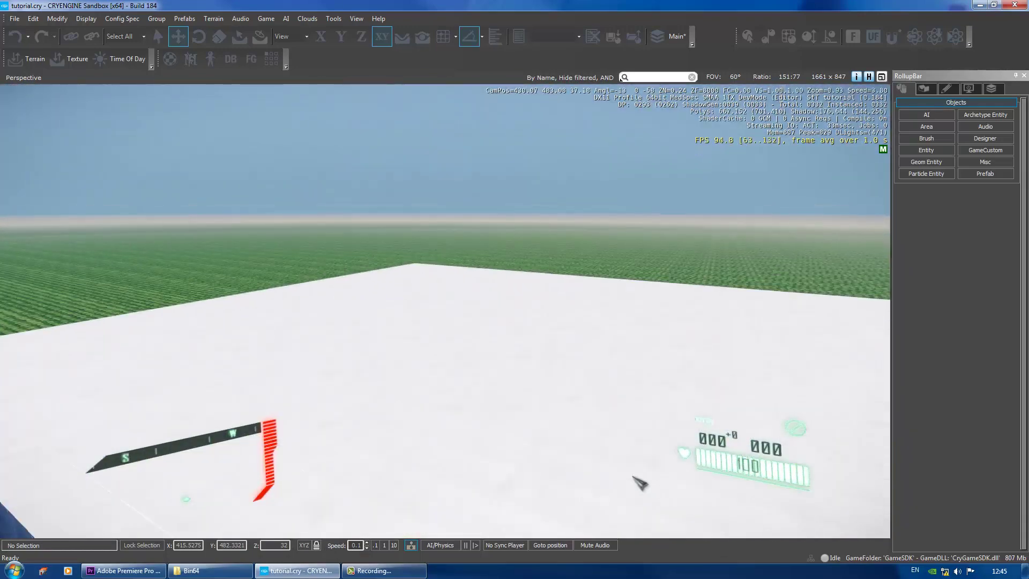
key("w")
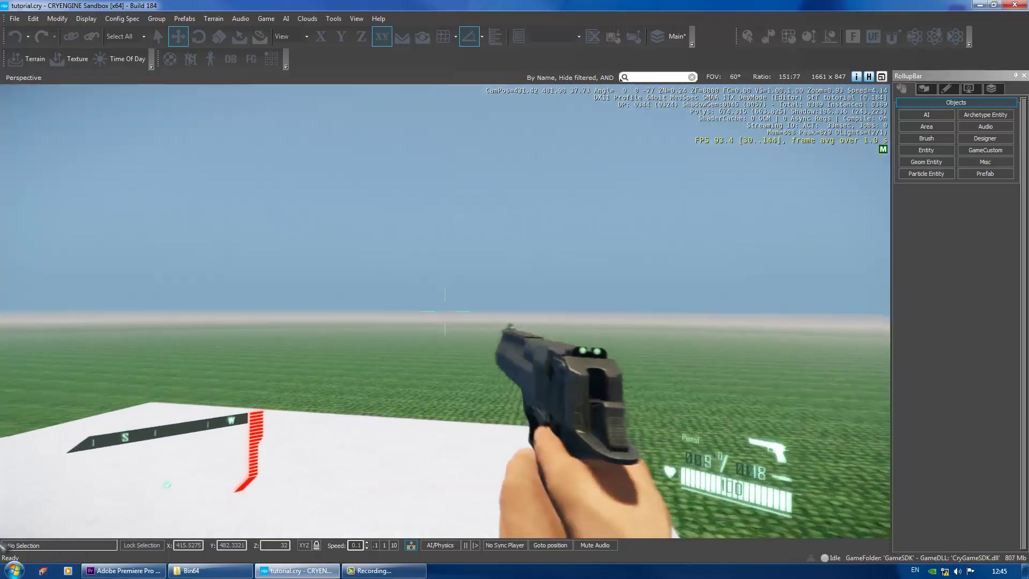
- Equip the rifle on the block's roof, aim and fire at the HMMWV, and throw a grenade toward it
key("w")
key("1")
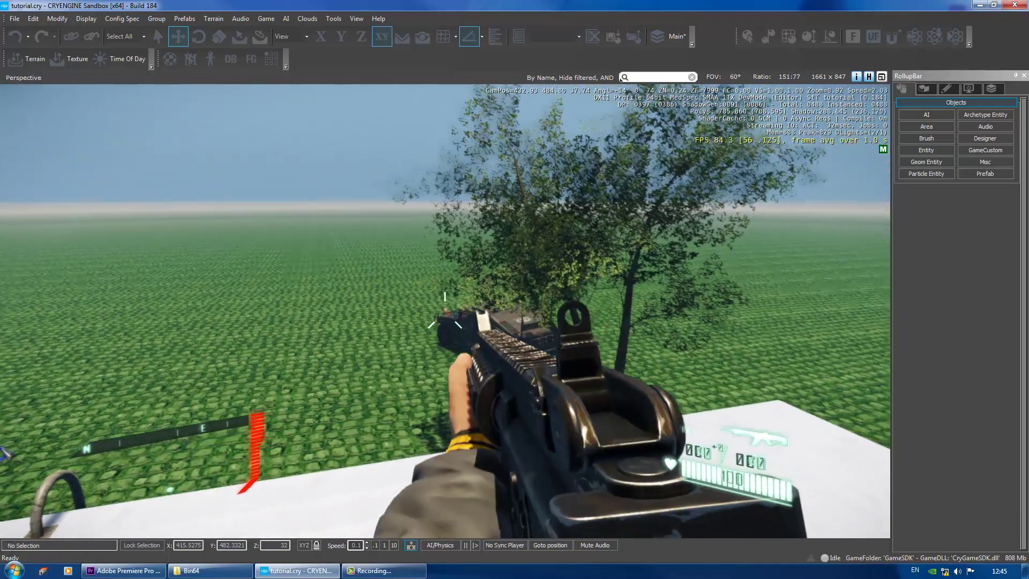
right_click(445, 311)
left_click(445, 311)
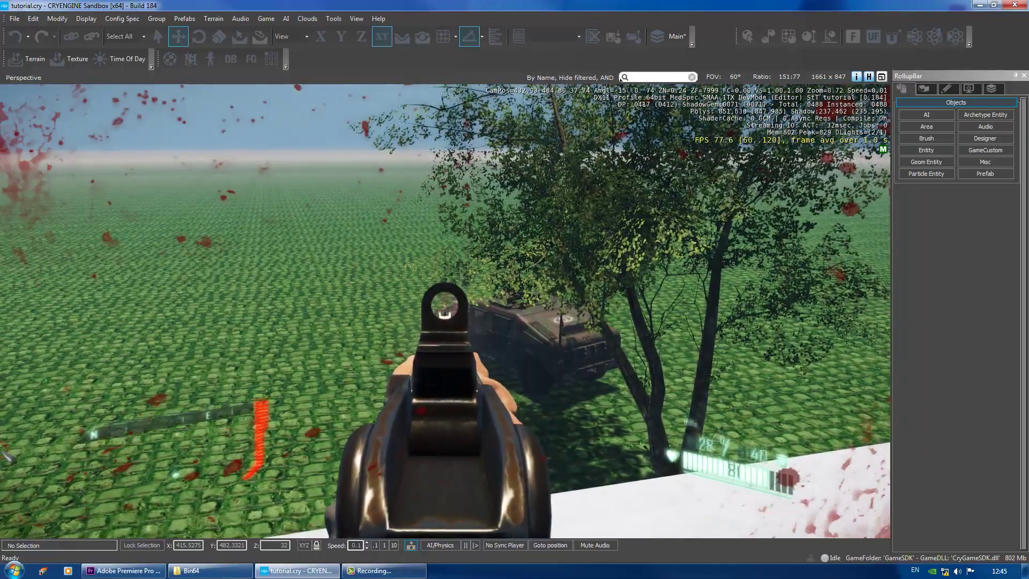
right_click(621, 78)
key("g")
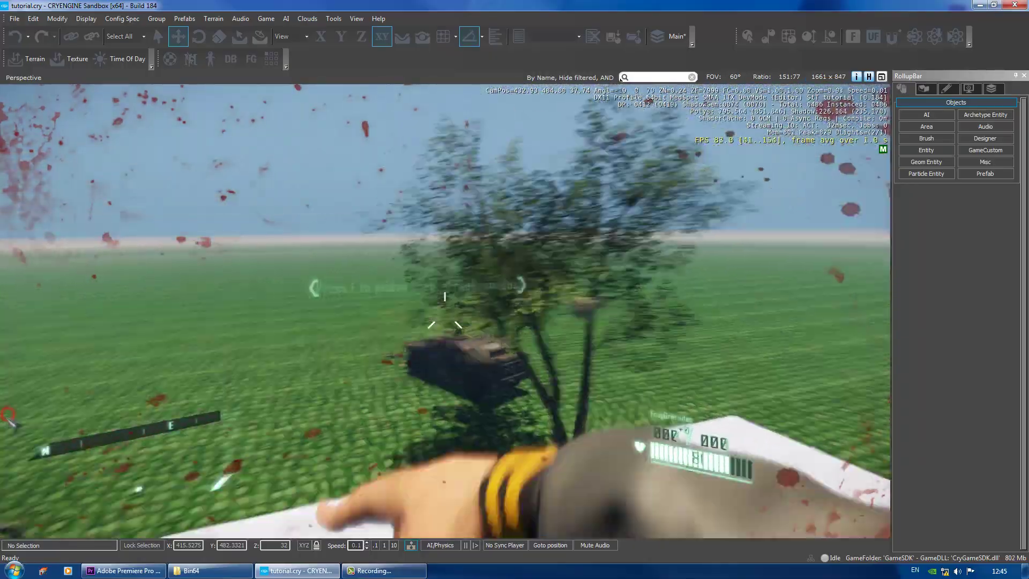